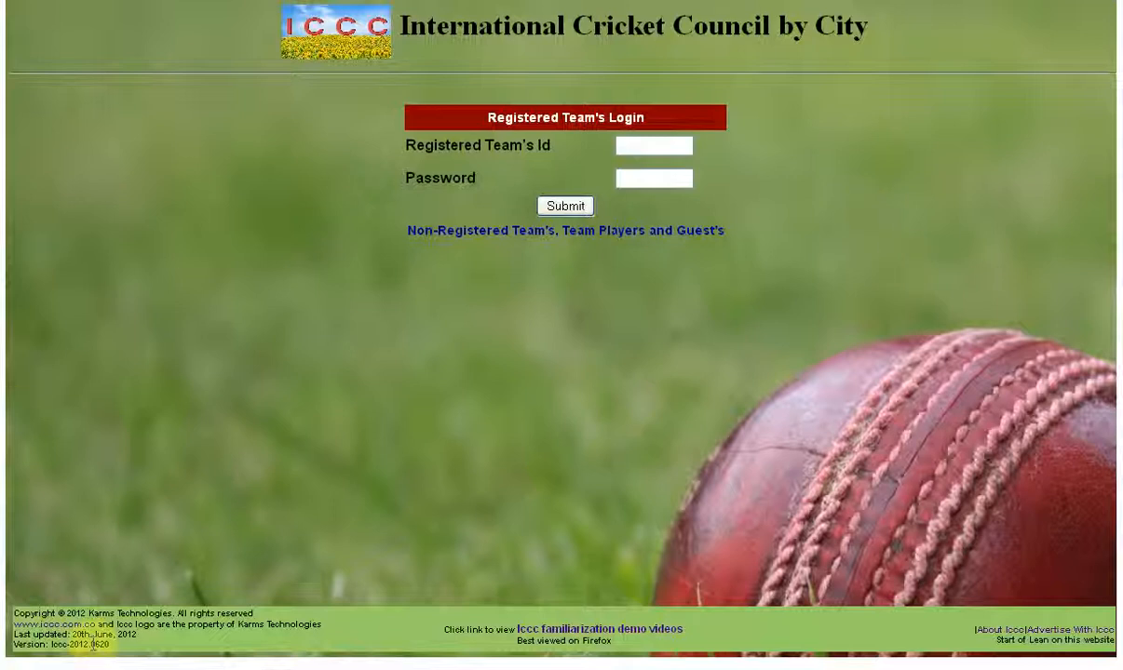
drag(101, 626, 13, 623)
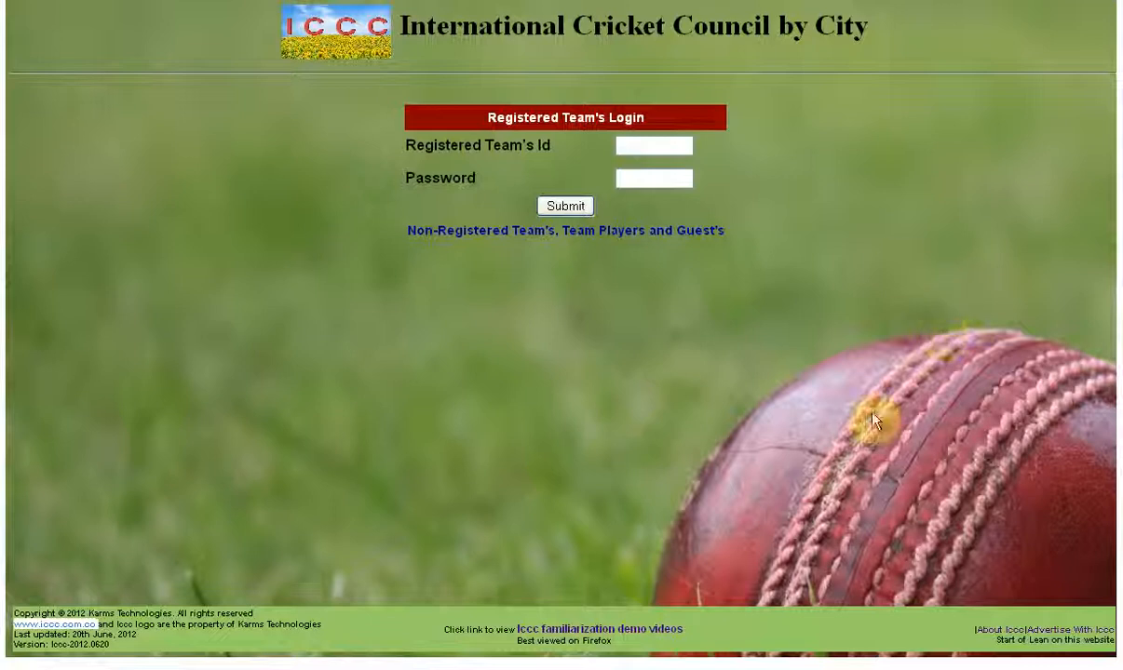
drag(993, 641, 1108, 641)
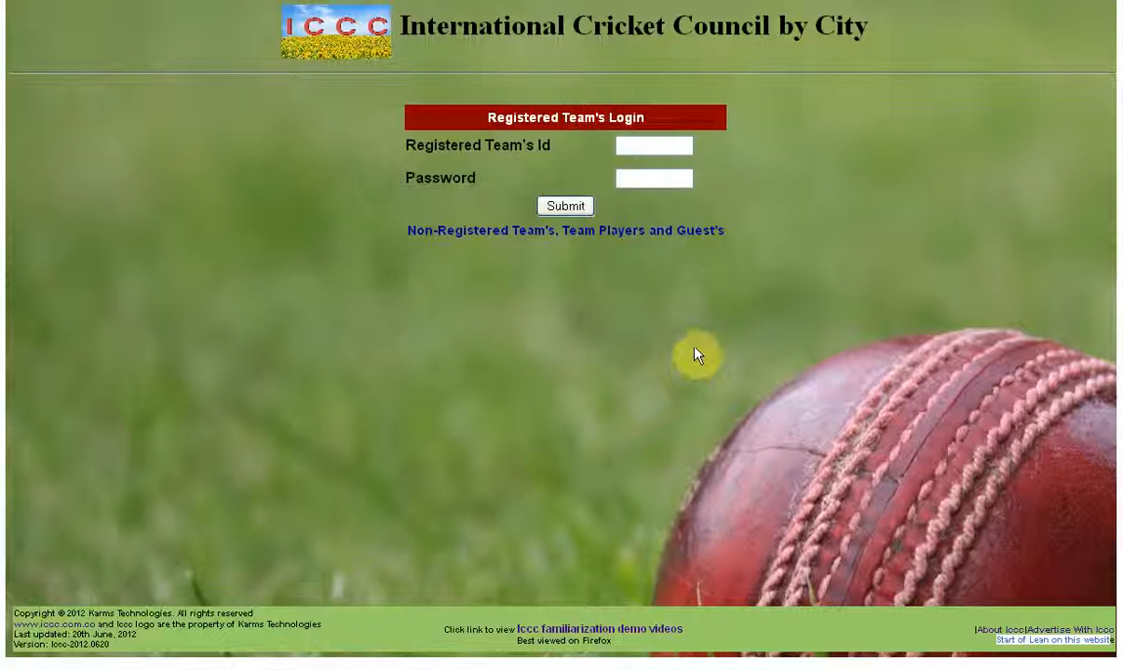
Log in to the site with the registered team's ID and the account password.
double_click(647, 150)
click(650, 165)
click(648, 179)
text(*********)
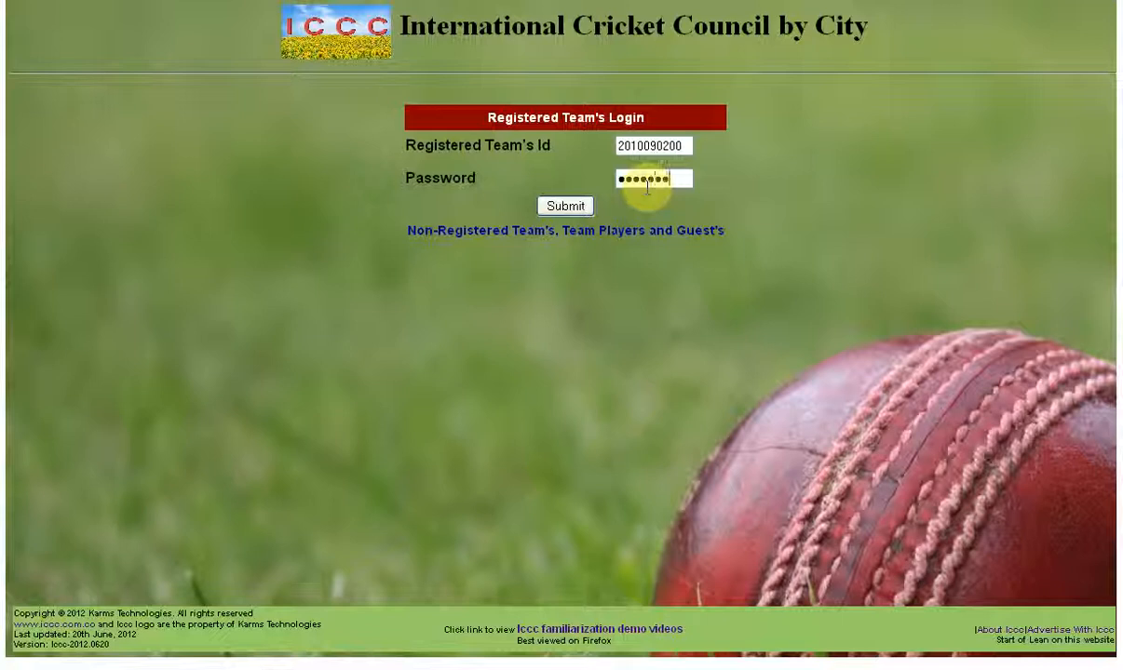
key(Return)
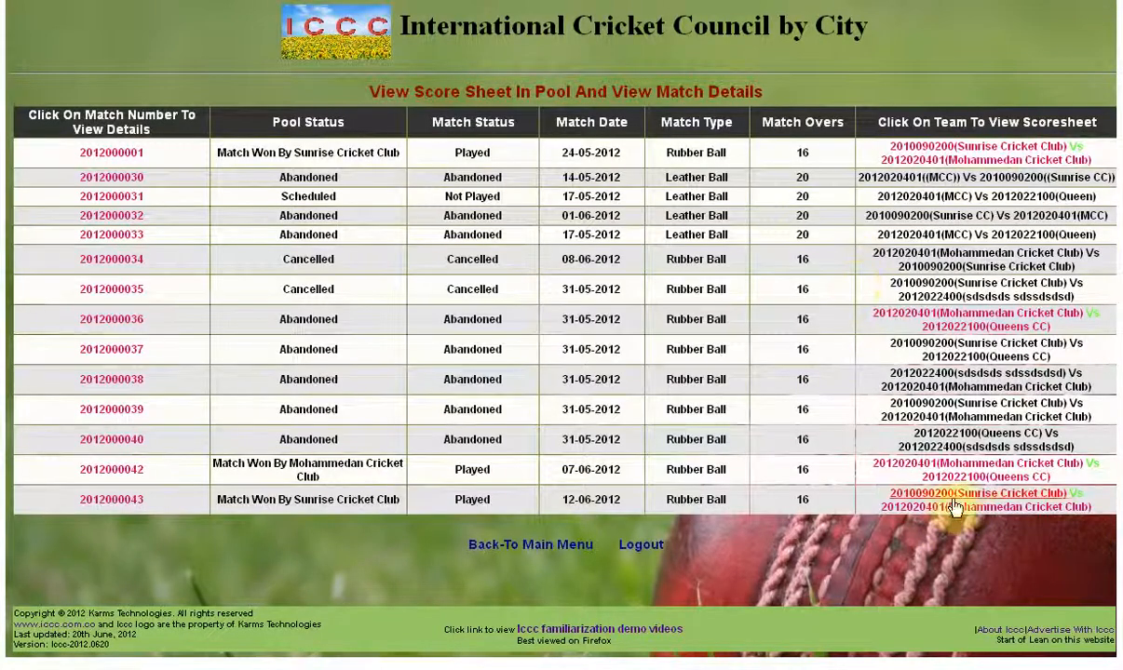
Examine the score sheet of the 12-06-2012 Sunrise Cricket Club vs Mohammedan Cricket Club match and return to the main menu.
click(967, 496)
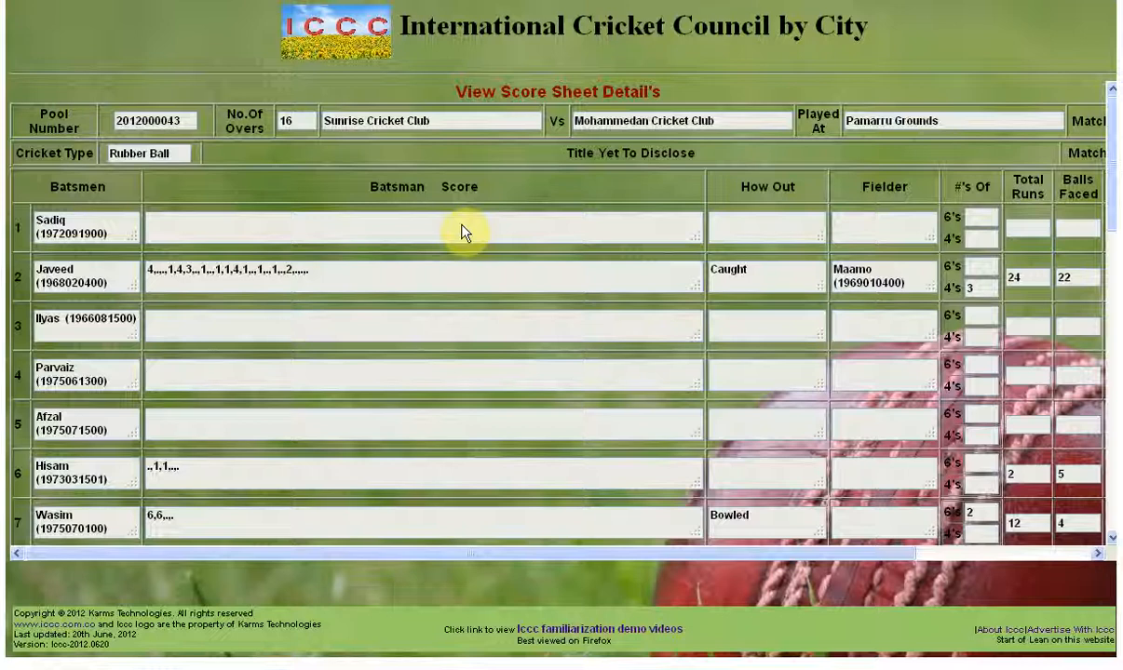
drag(326, 553, 663, 554)
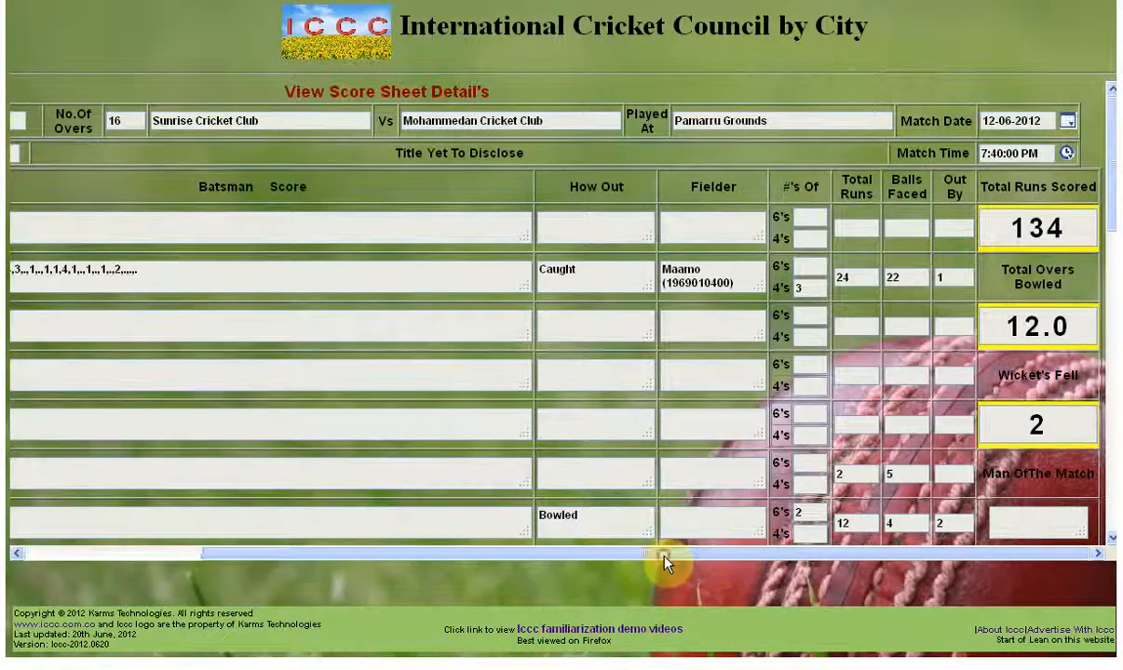
drag(557, 557, 250, 557)
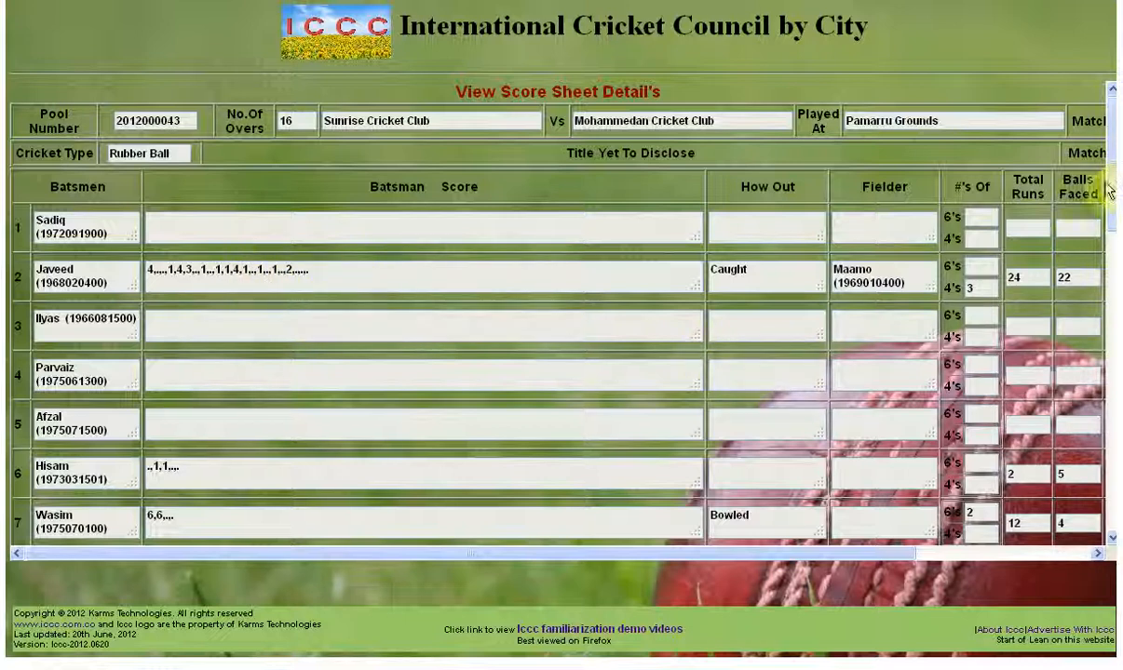
drag(1108, 191, 1093, 527)
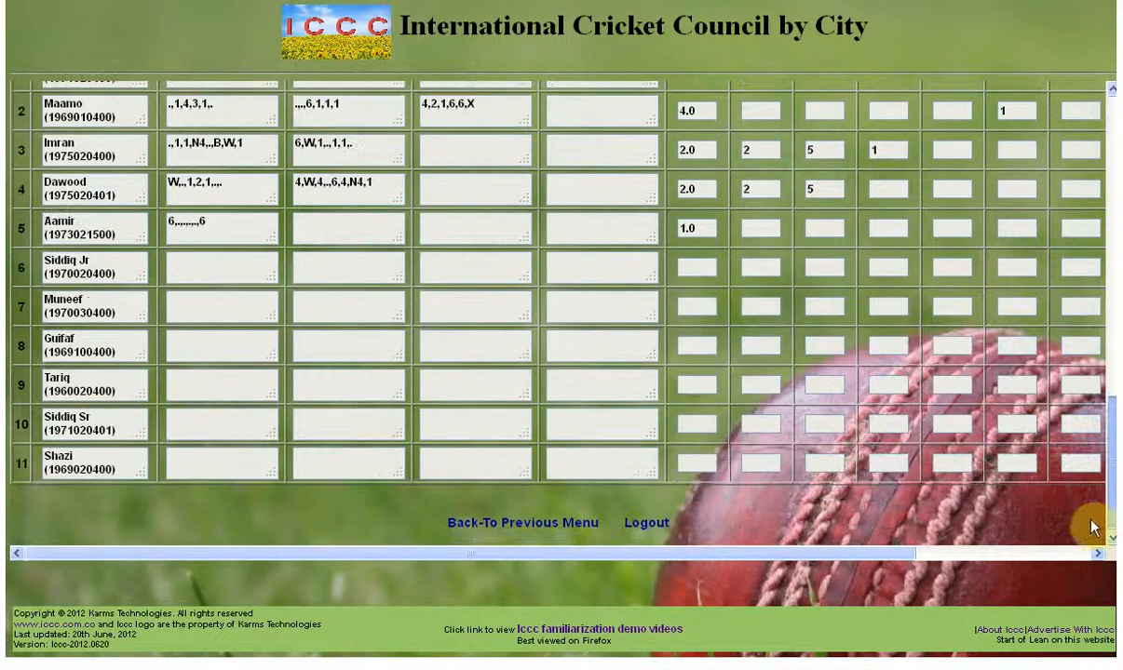
click(510, 522)
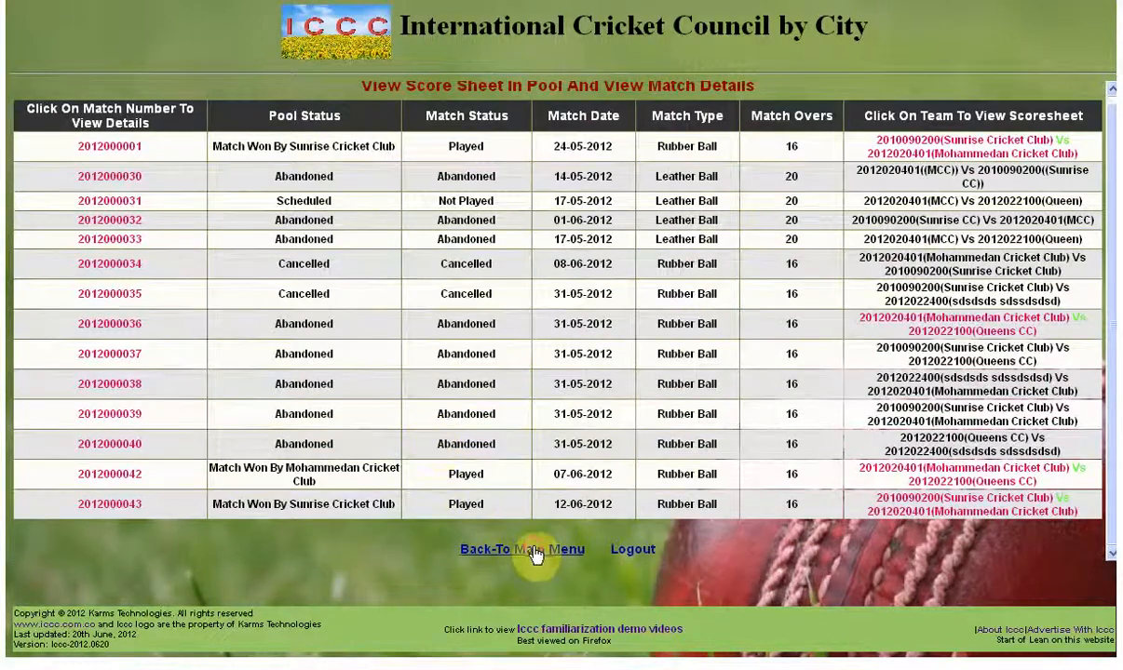
click(536, 552)
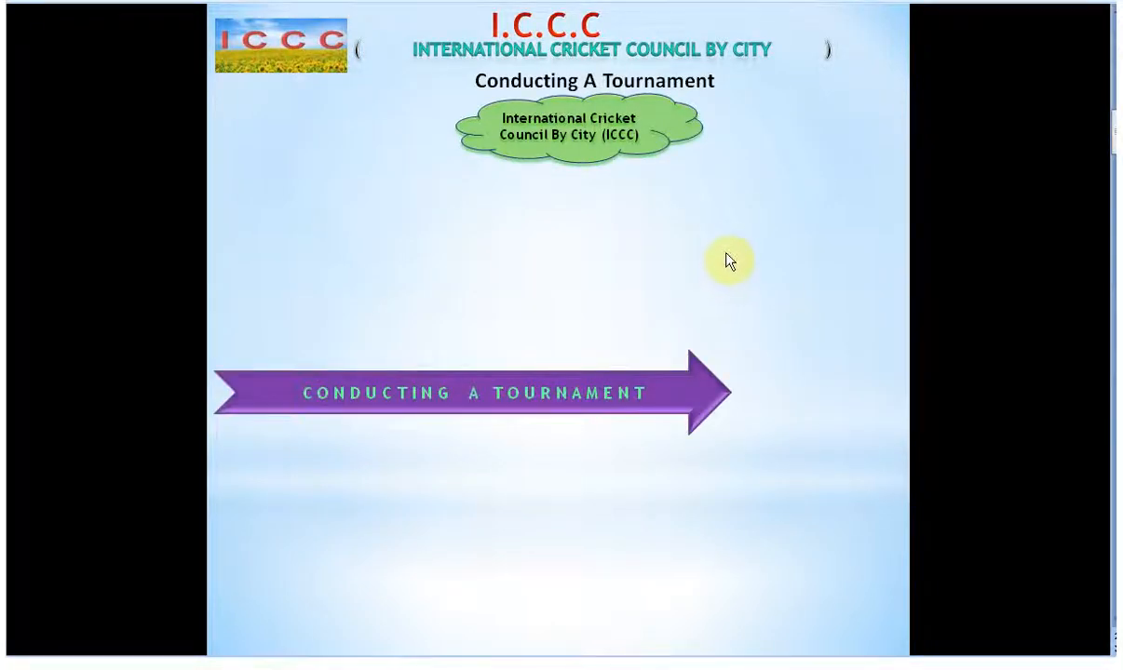
click(729, 260)
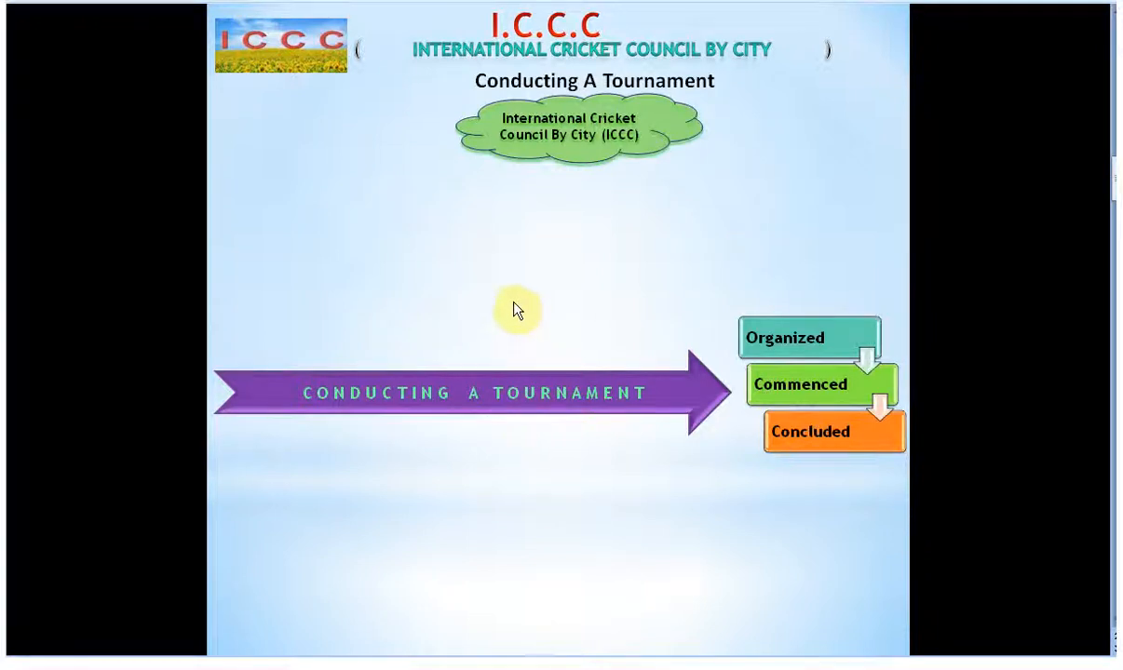
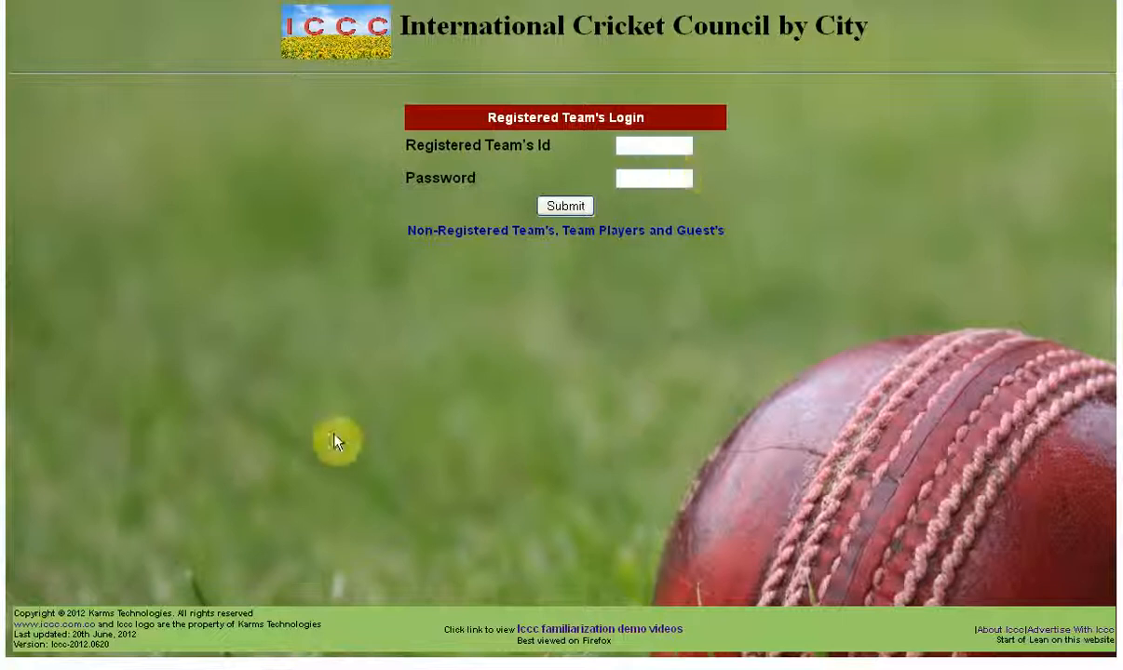
Log in as the registered team again by entering its saved team ID and the account password.
click(665, 149)
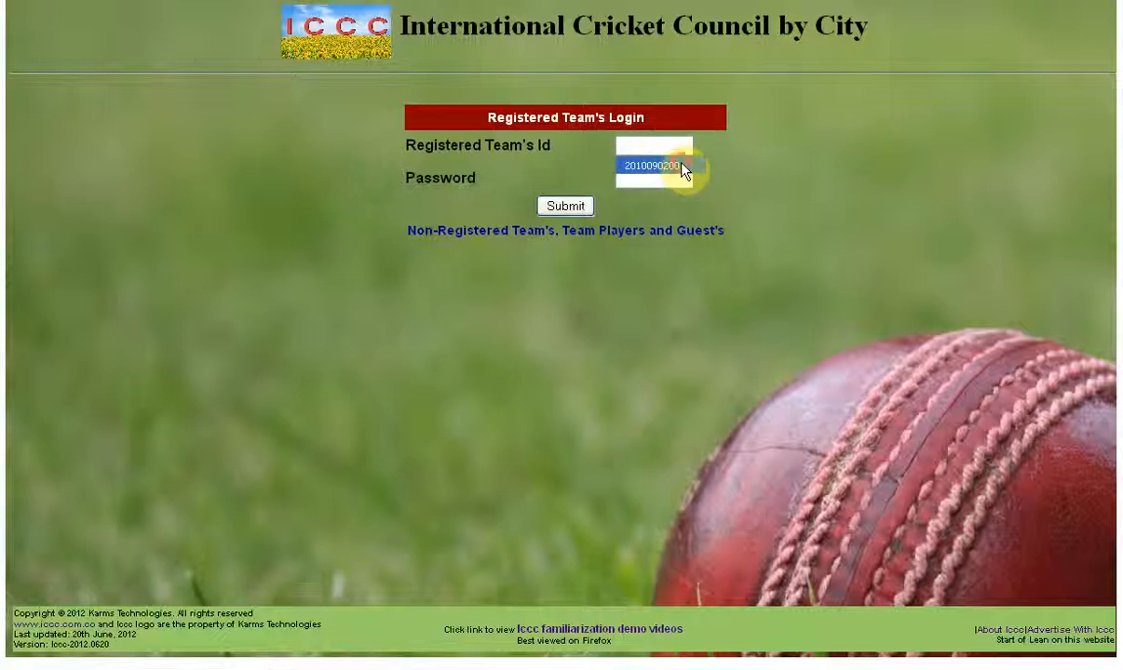
click(678, 166)
click(671, 177)
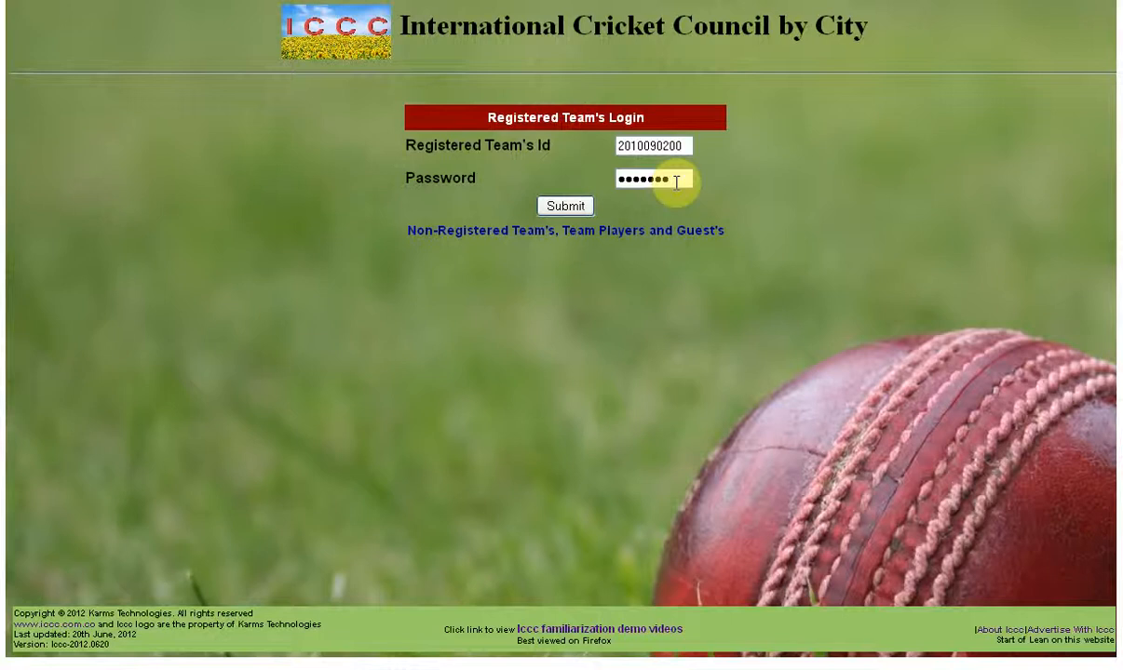
key(Return)
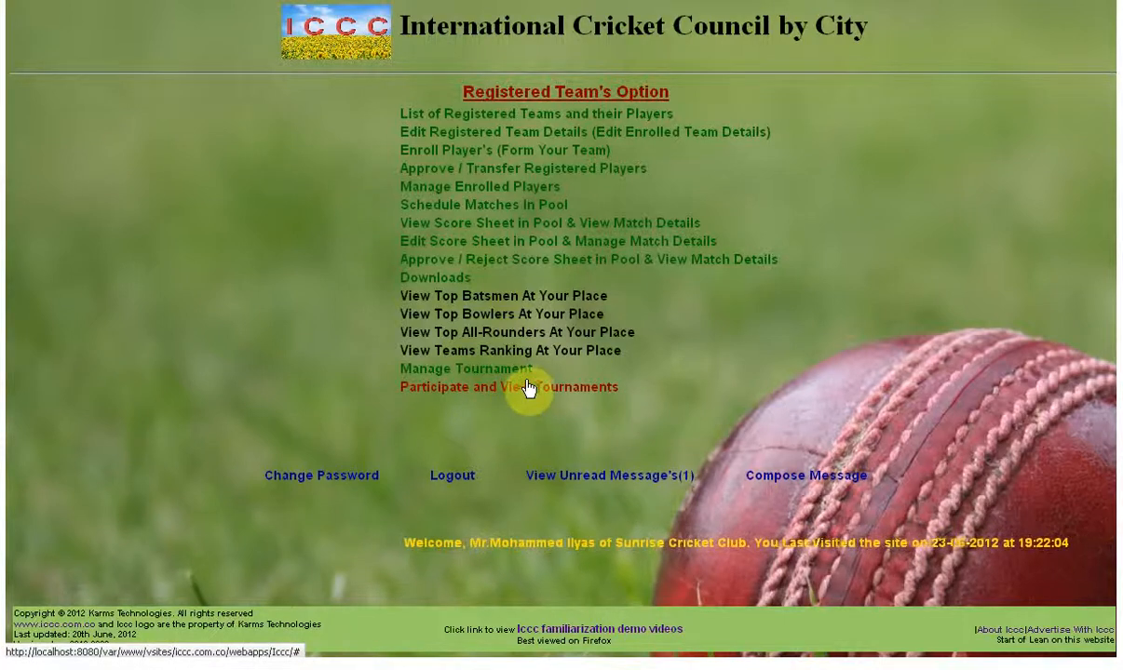
Start conducting a new tournament named Sunrise Tournament 2012 with the commencing date 06-07-2012.
click(458, 372)
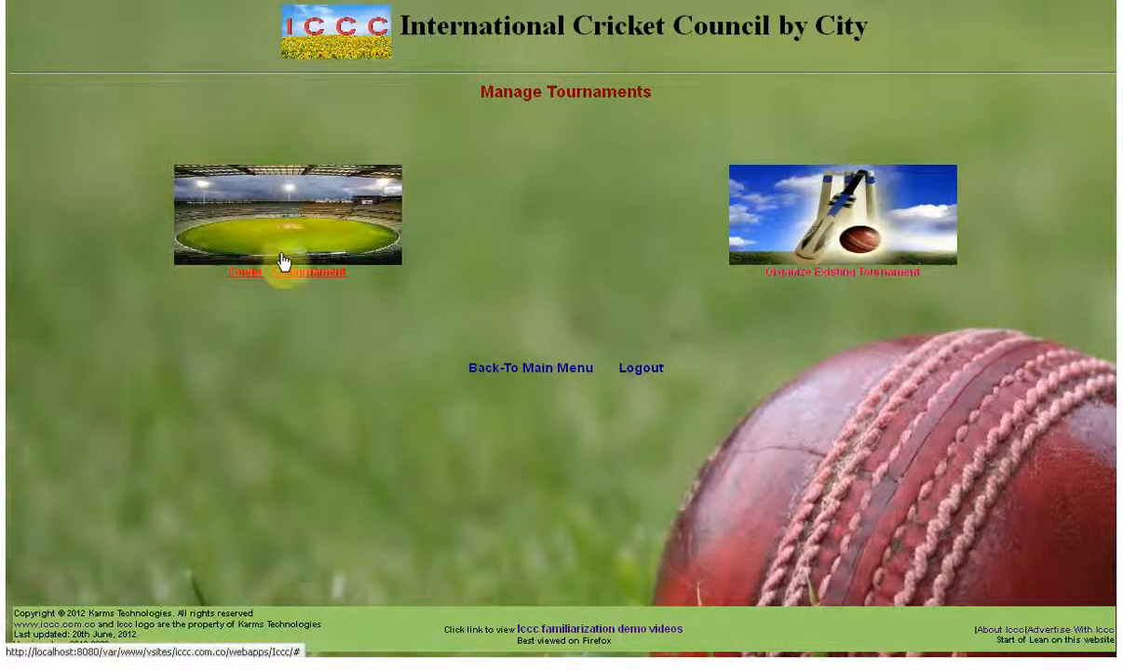
click(313, 277)
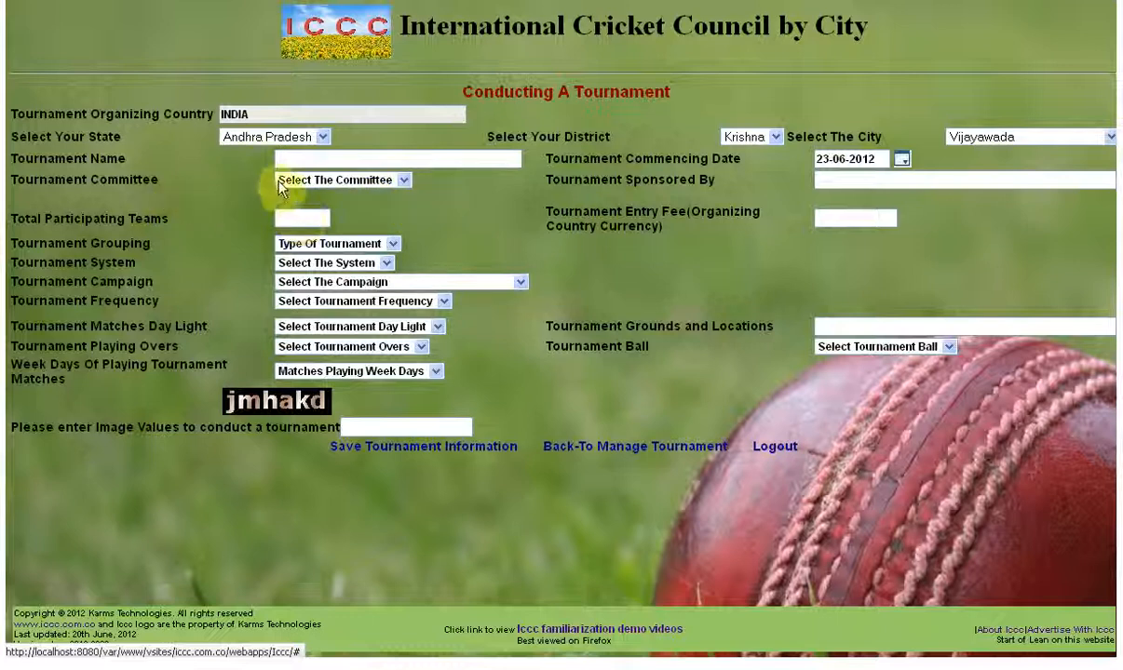
text(Sunrise Tournament 2012)
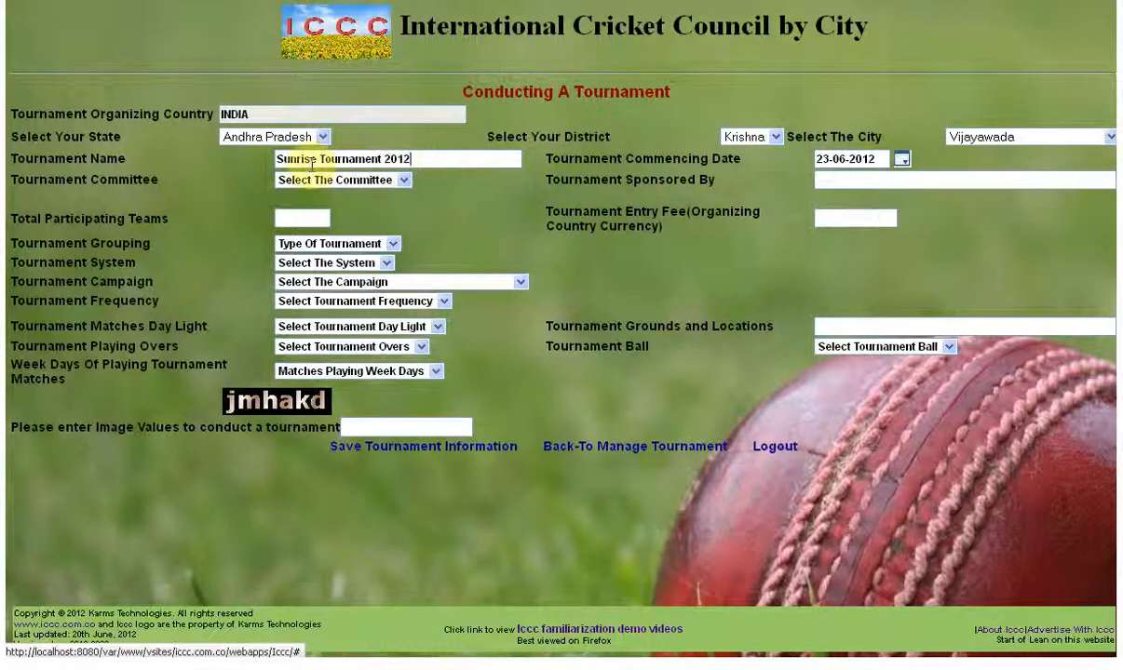
click(902, 161)
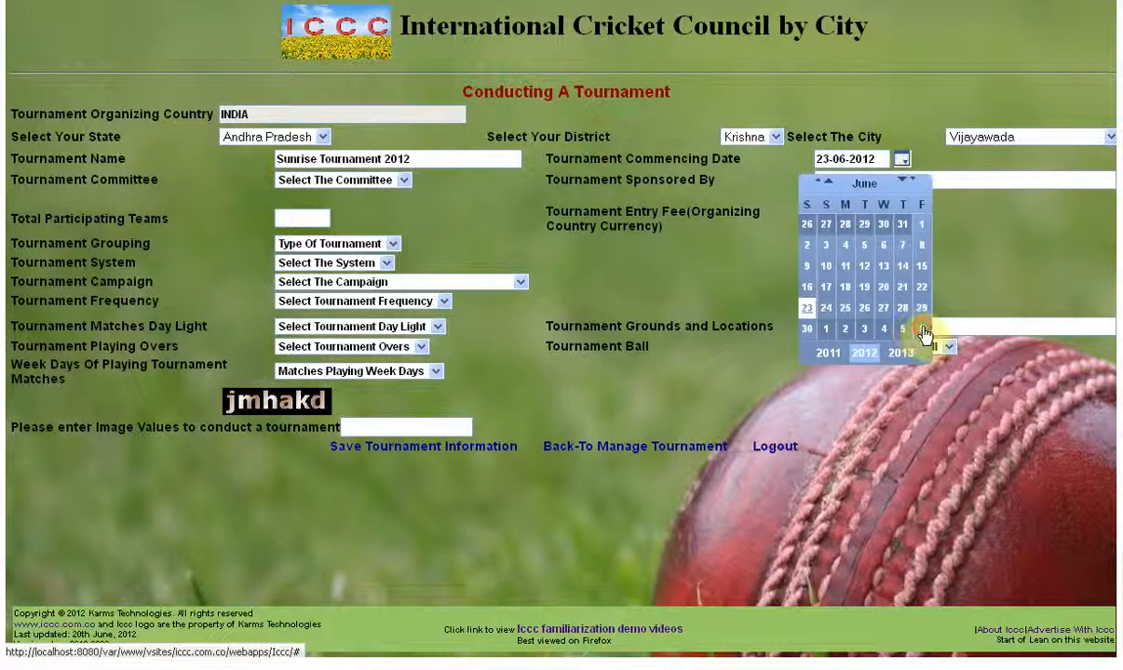
click(921, 328)
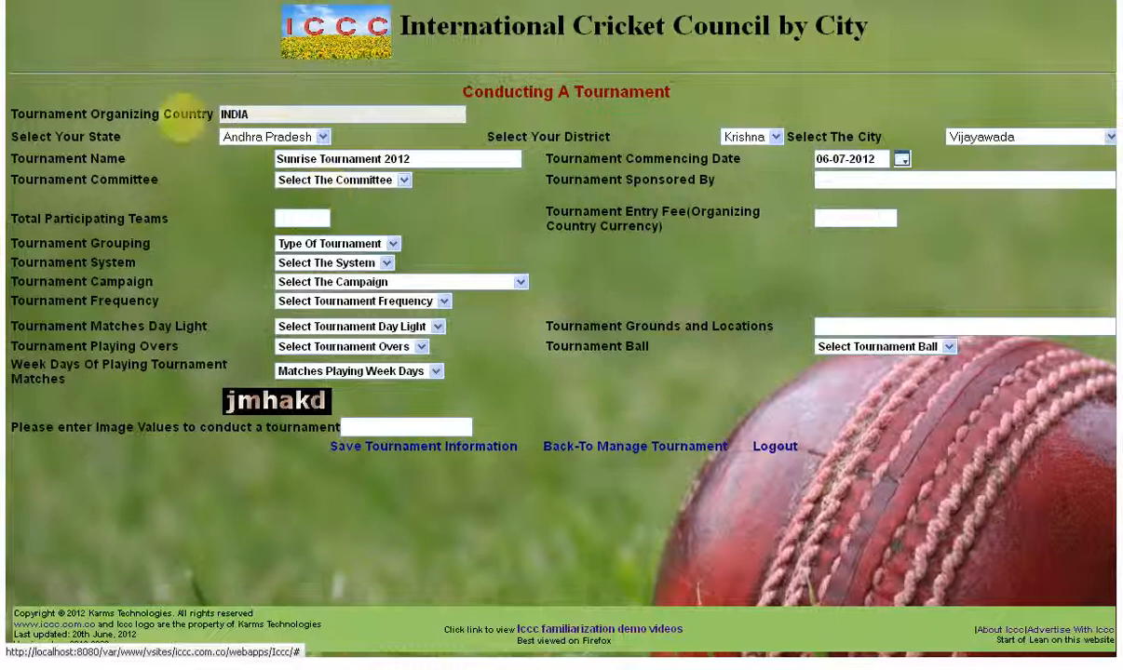
Set the tournament committee to Non-ICCC Members and enter Sunrise Team as the sponsor.
click(356, 180)
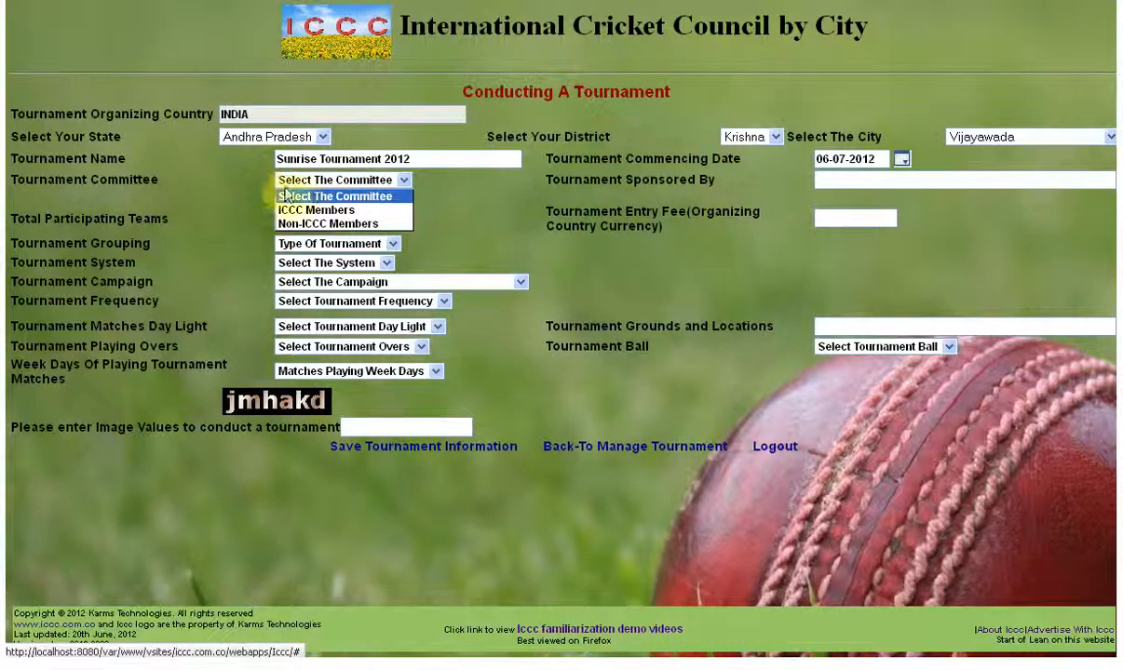
click(351, 225)
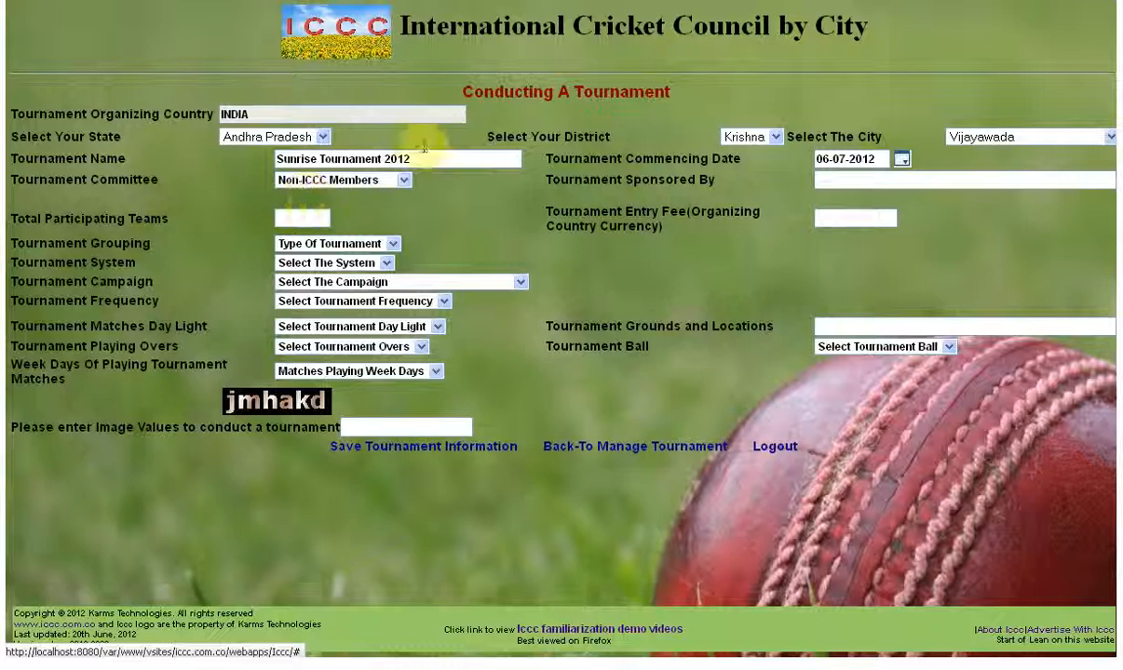
click(855, 181)
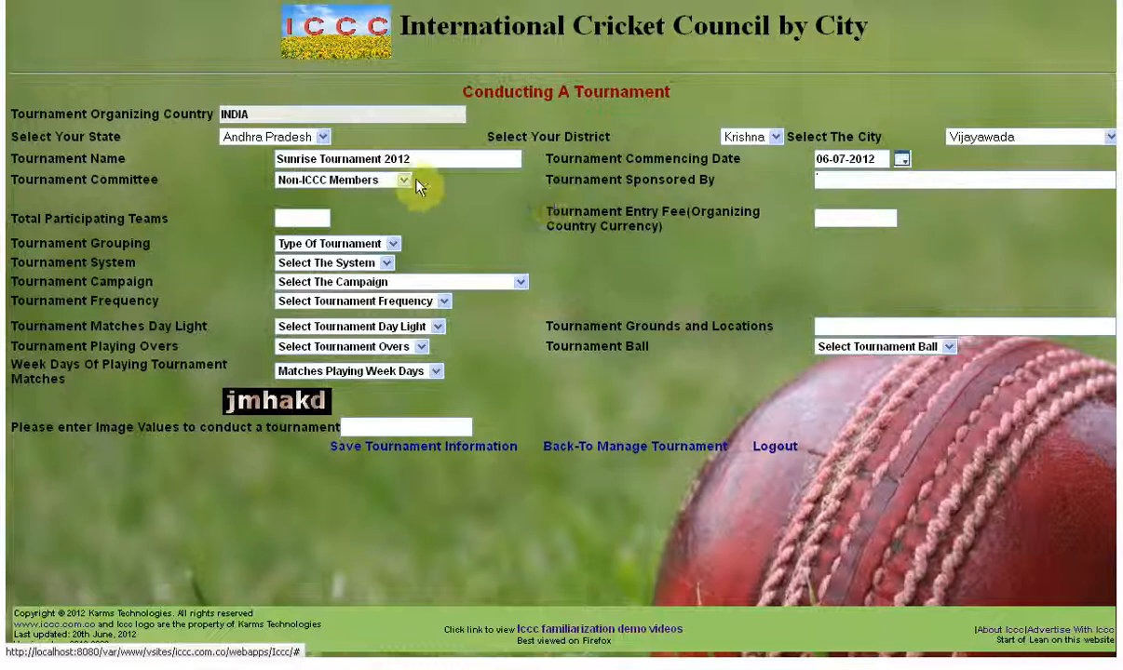
text(Sunrise Team)
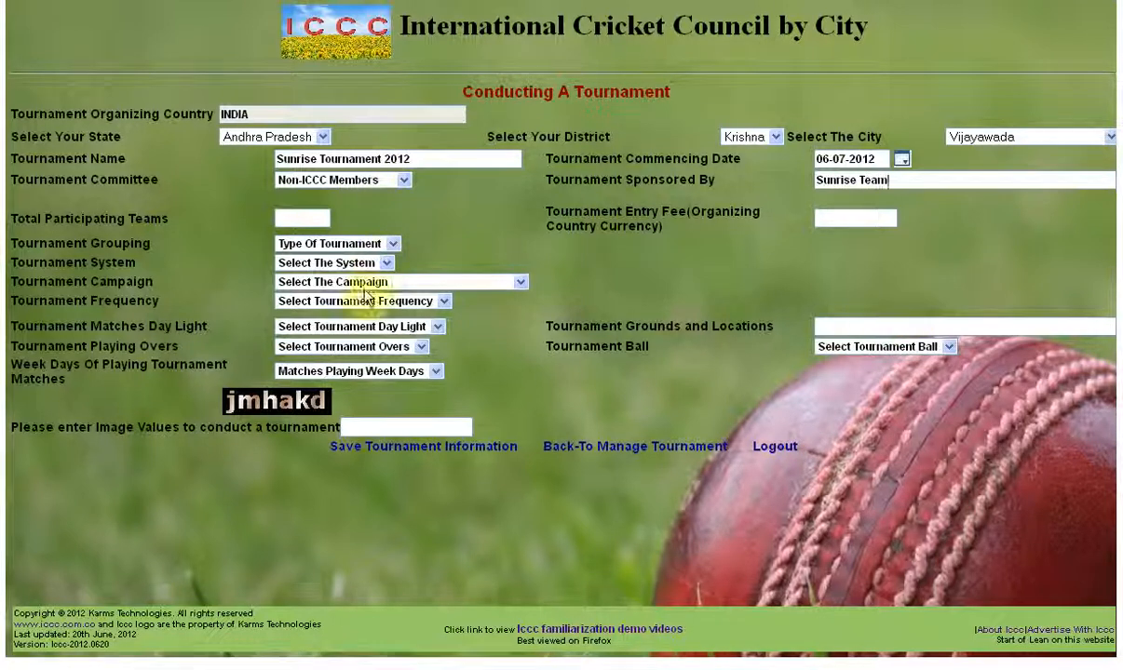
Switch the committee to ICCC Members and enter Mohammedan Cricket Club as the first member together with the member's name.
click(404, 183)
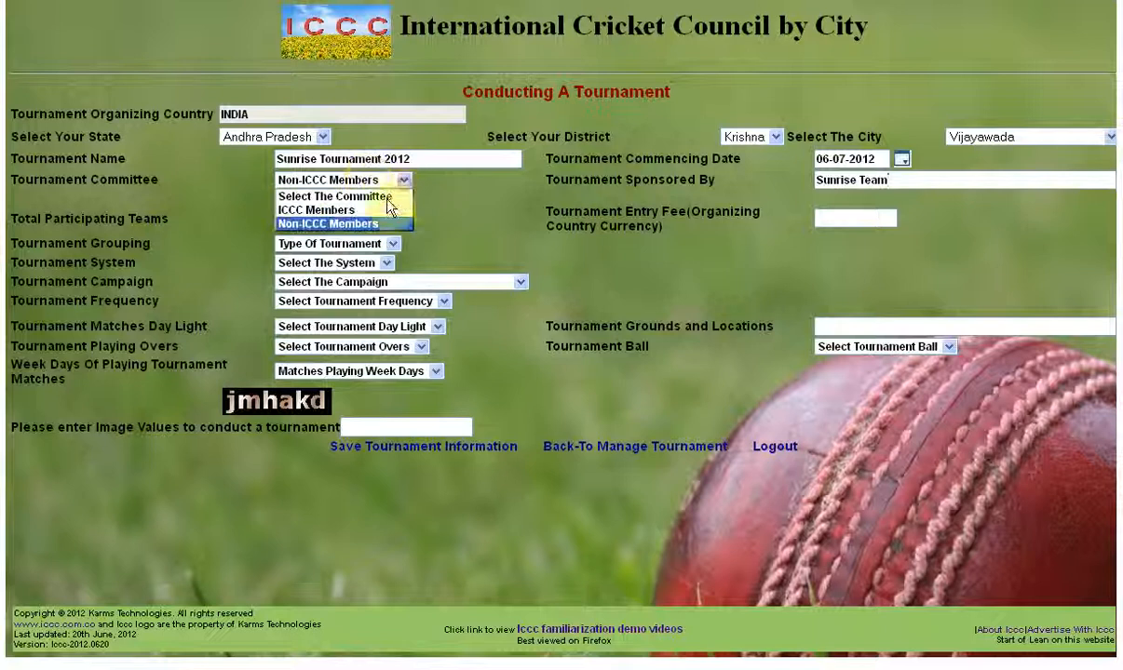
click(357, 211)
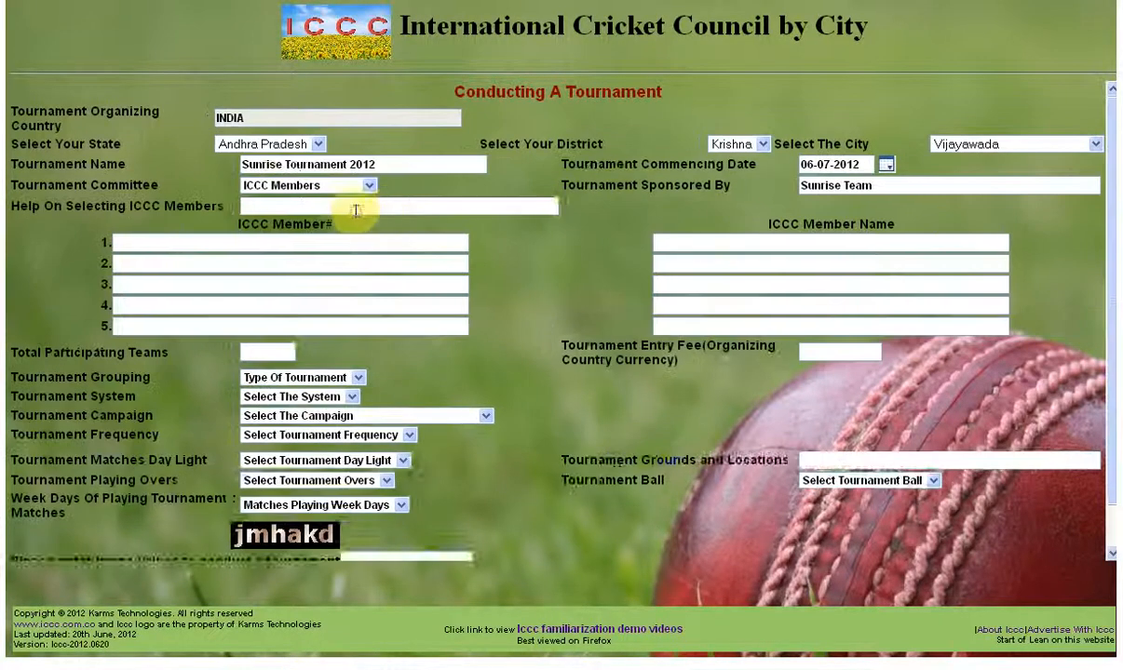
click(559, 207)
click(494, 244)
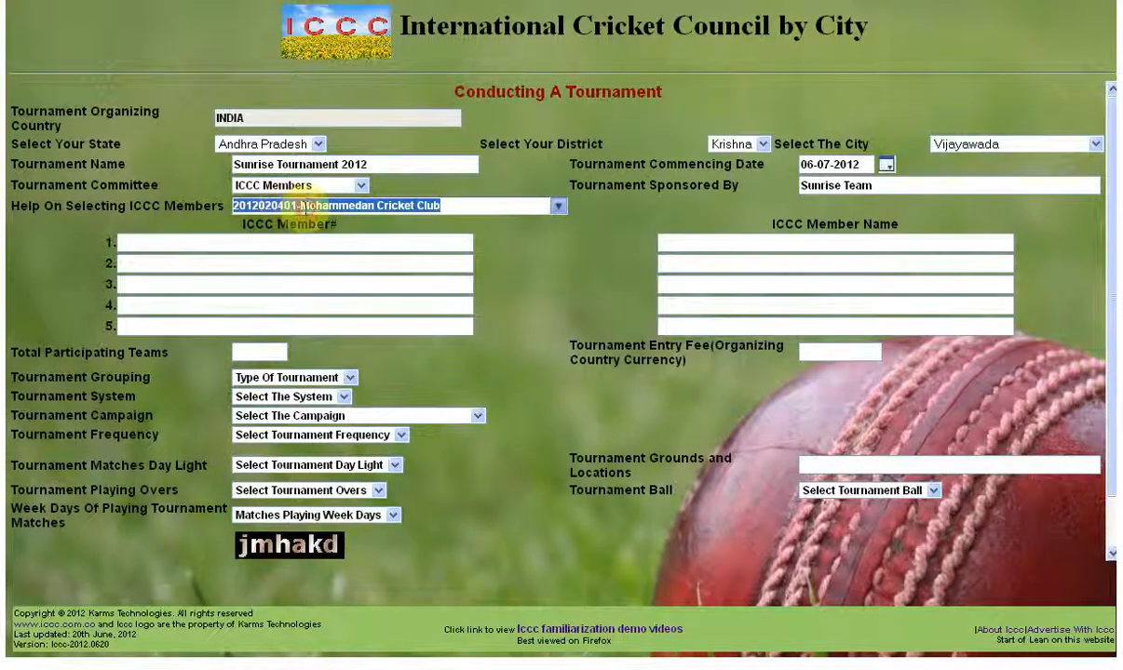
click(201, 243)
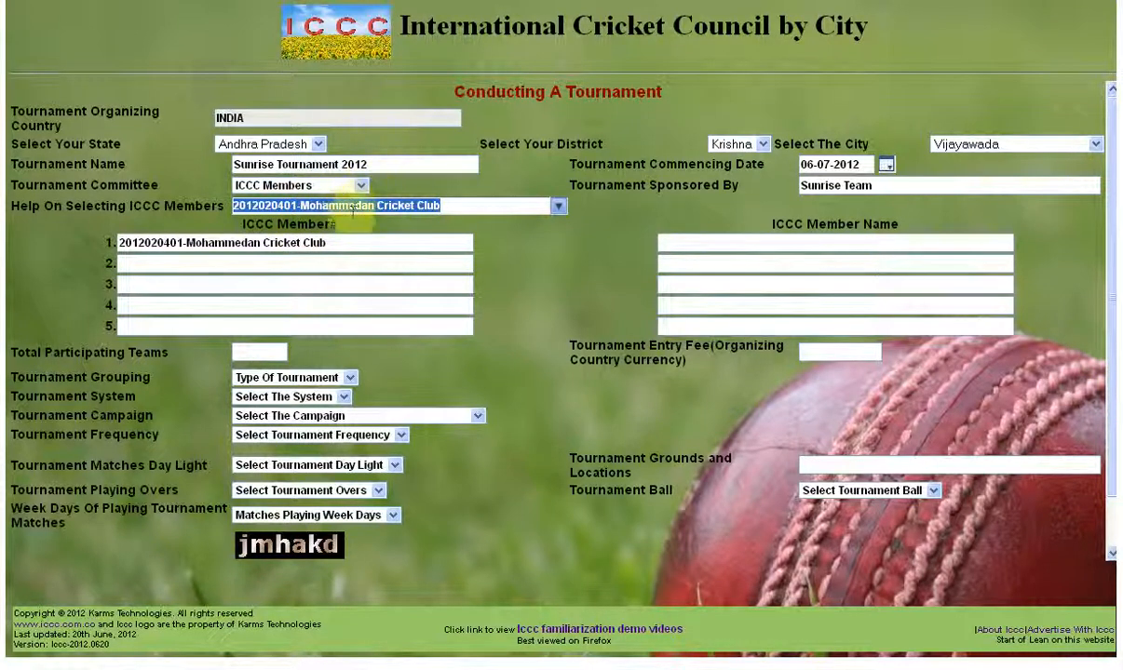
click(765, 244)
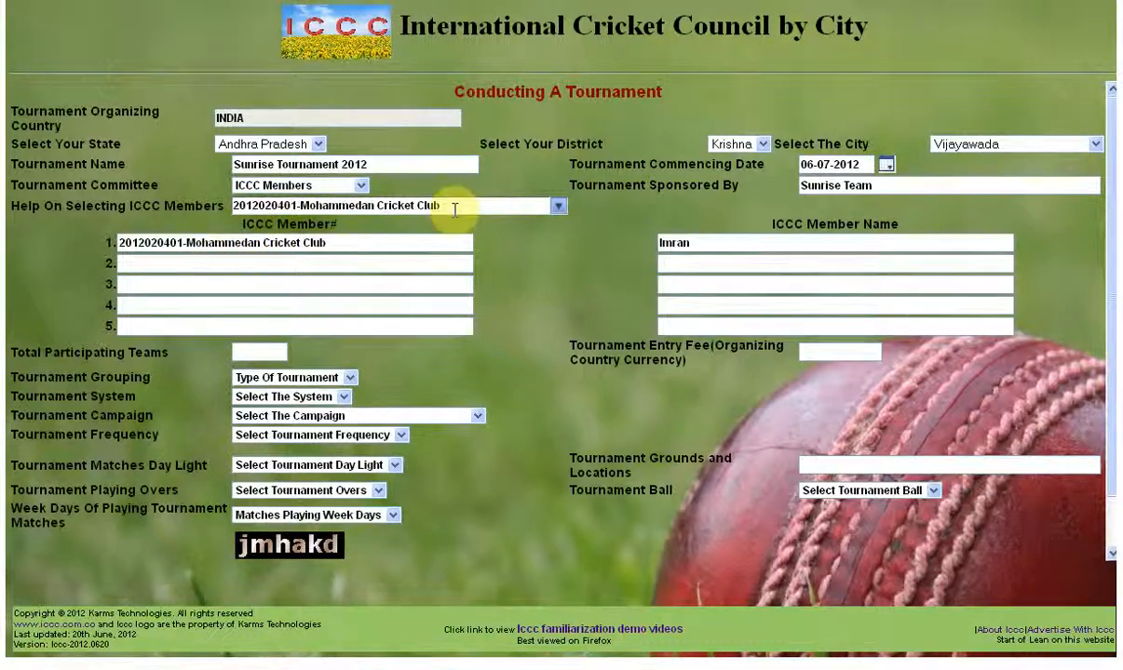
Clear and re-enter Mohammedan Cricket Club as the first ICCC member, and set the committee back to Non-ICCC Members.
drag(448, 207, 78, 246)
key(Delete)
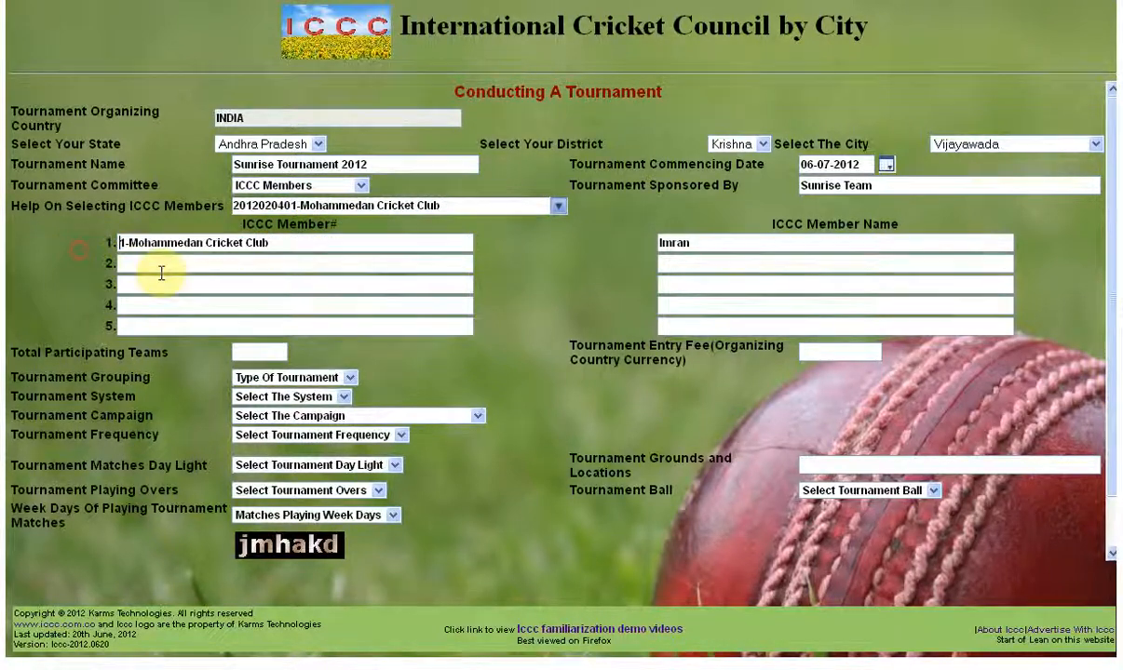
drag(302, 242, 12, 221)
key(Delete)
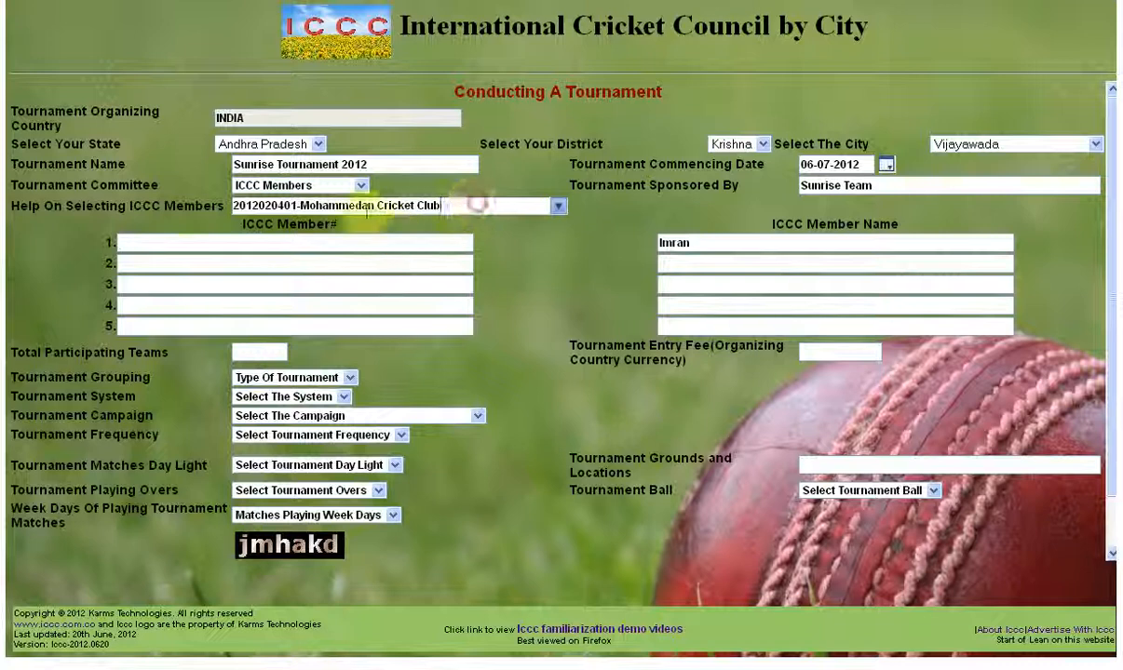
drag(471, 205, 187, 213)
drag(308, 207, 212, 244)
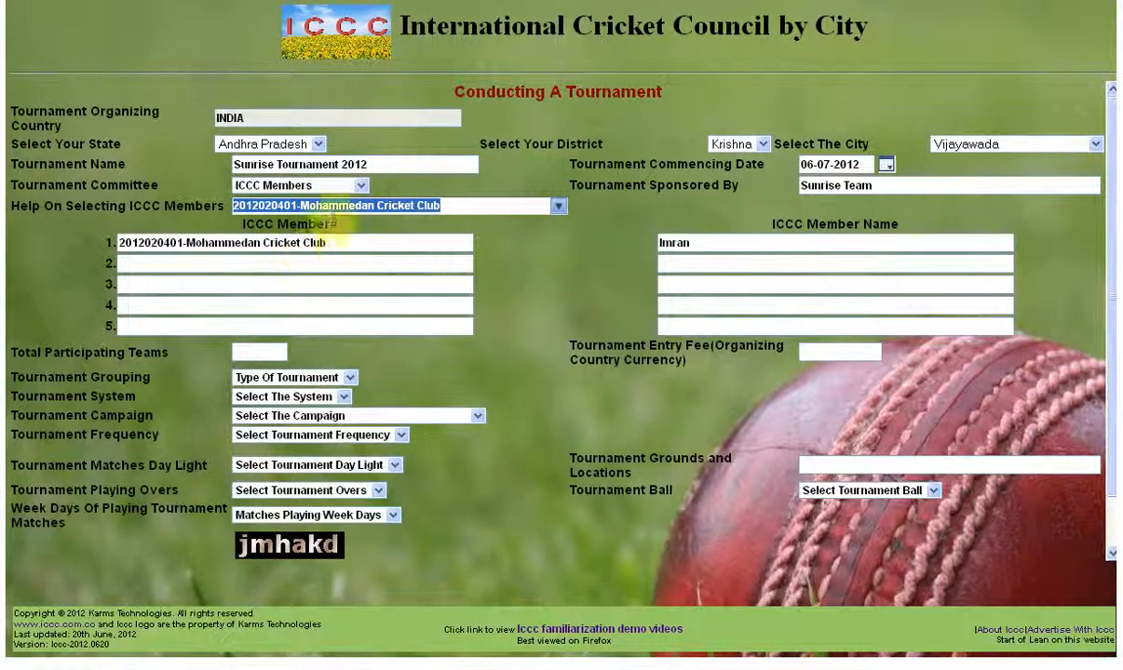
click(361, 186)
click(340, 229)
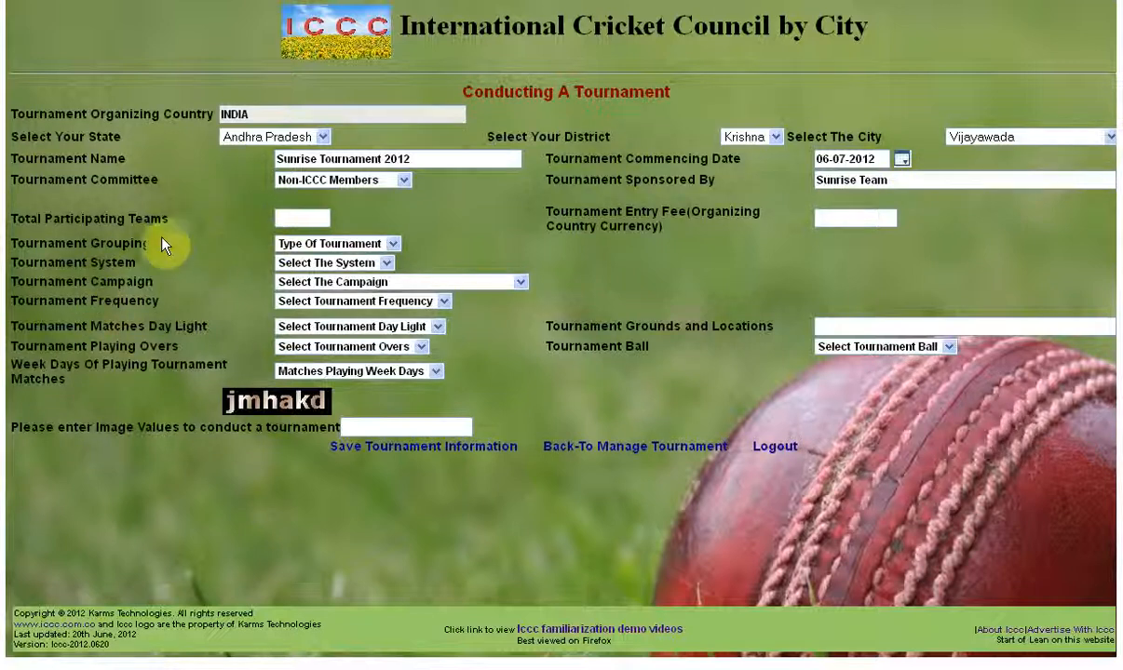
Set the total participating teams to 8, the entry fee to 1000 and the tournament grouping to Group Wise.
text(8)
click(847, 218)
text(1000)
click(372, 244)
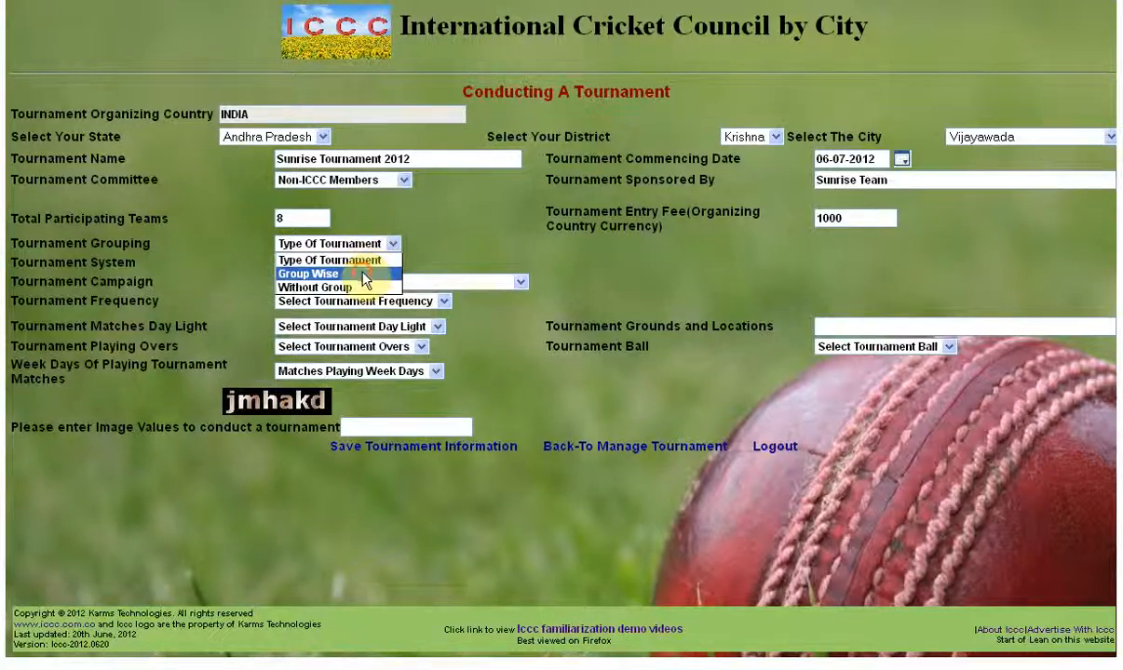
click(364, 272)
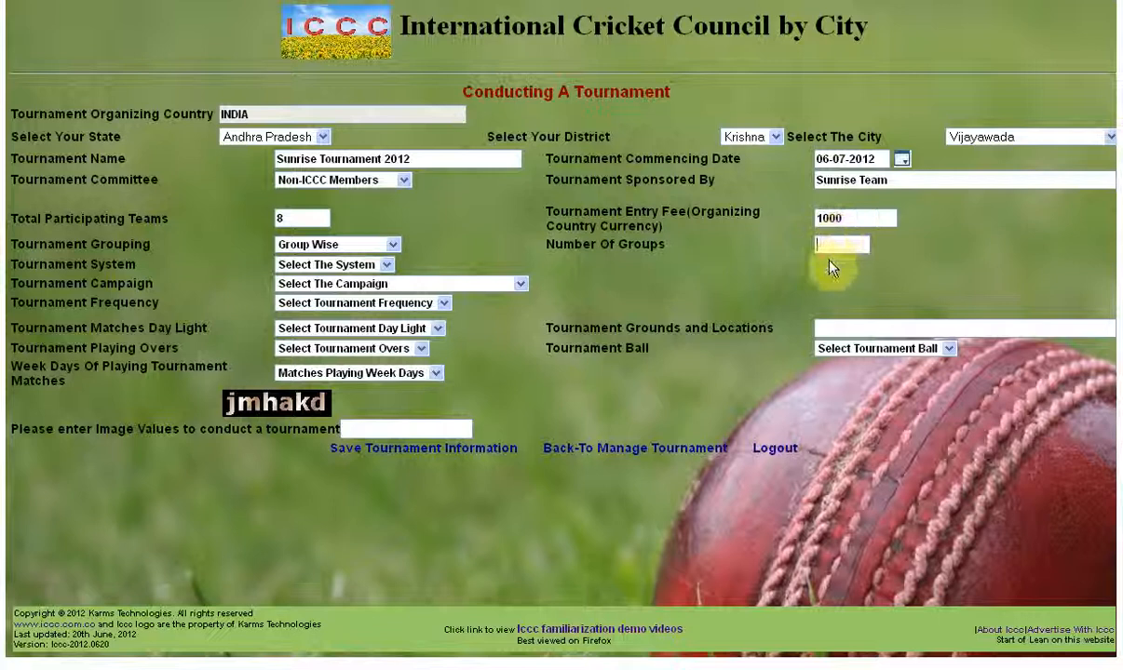
Set the number of groups to 2, the system to Round Robin and the campaign to Host Tournament On Site For Teams To Apply.
text(2)
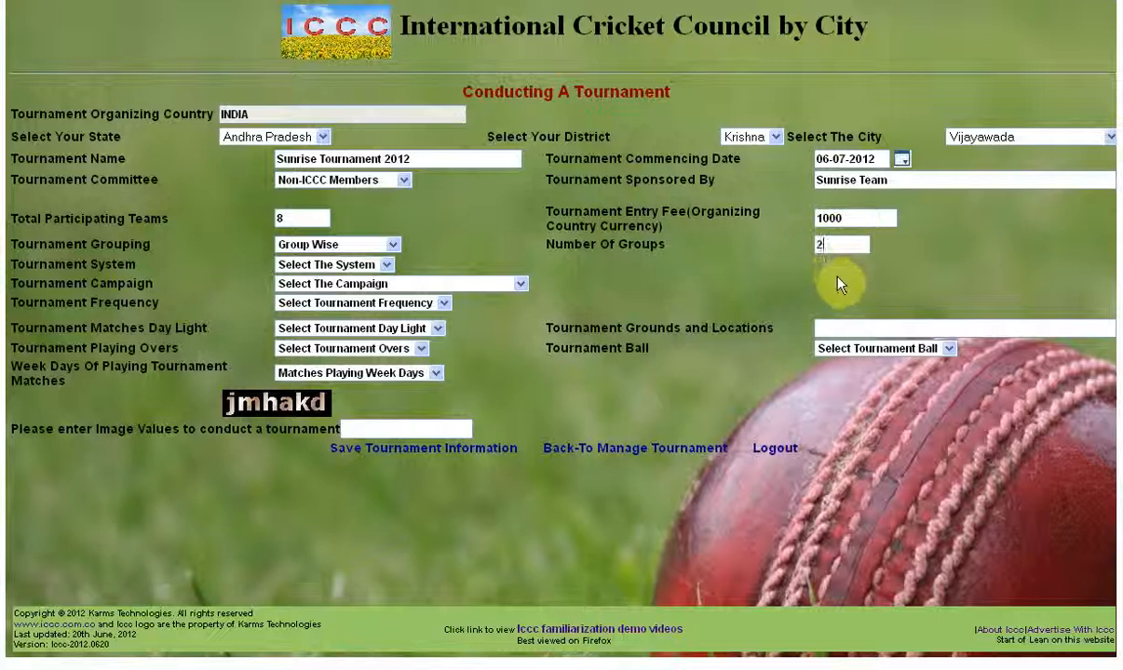
click(307, 266)
click(315, 294)
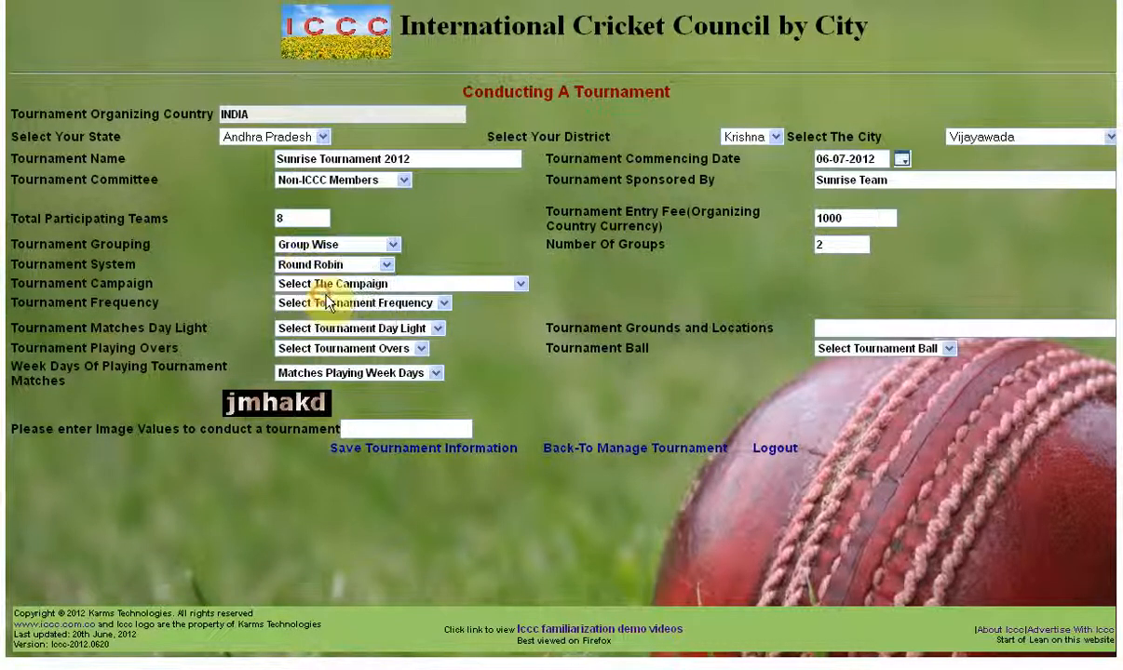
click(384, 284)
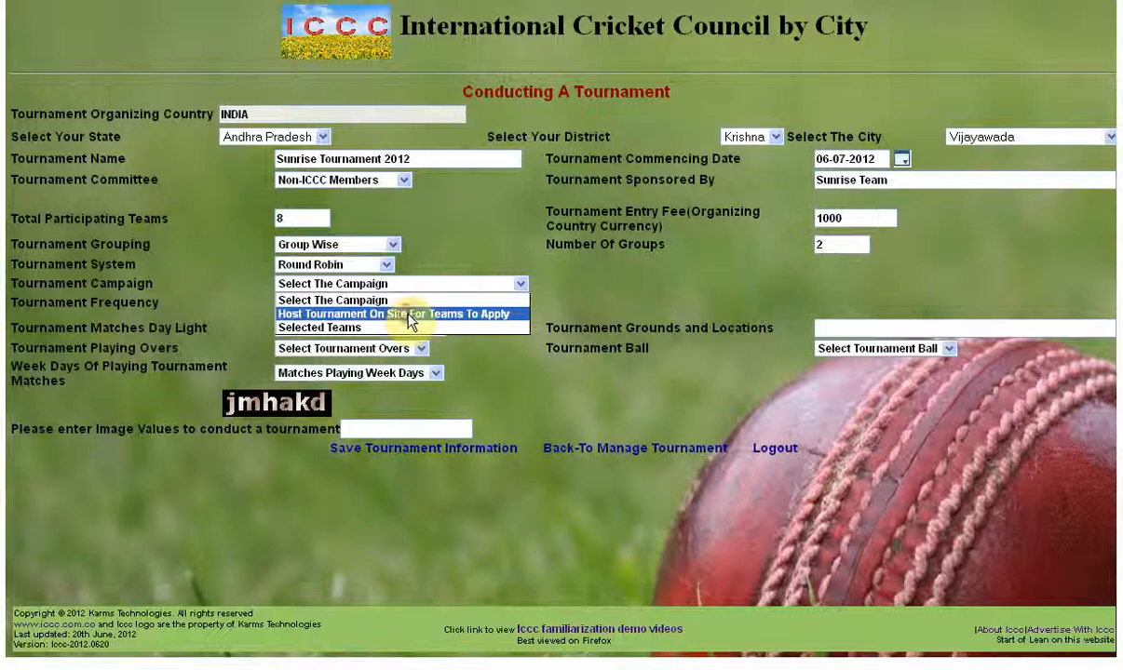
click(410, 317)
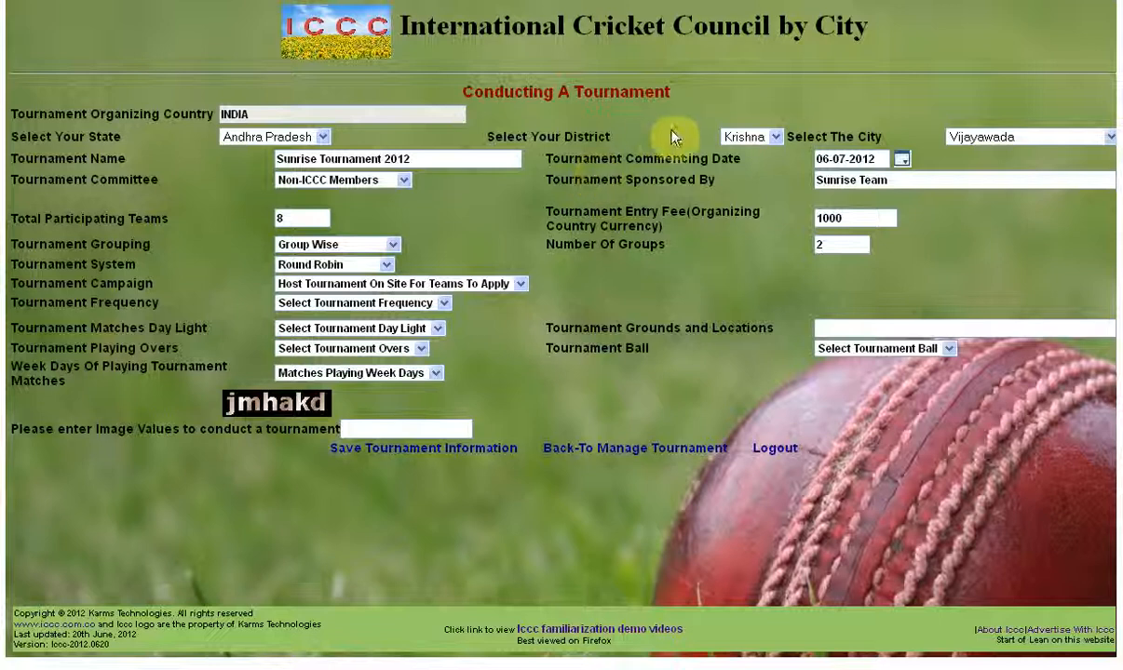
Set the tournament frequency to Annually with automatic next scheduling set to Yes and a review policy of 2 Days.
click(372, 304)
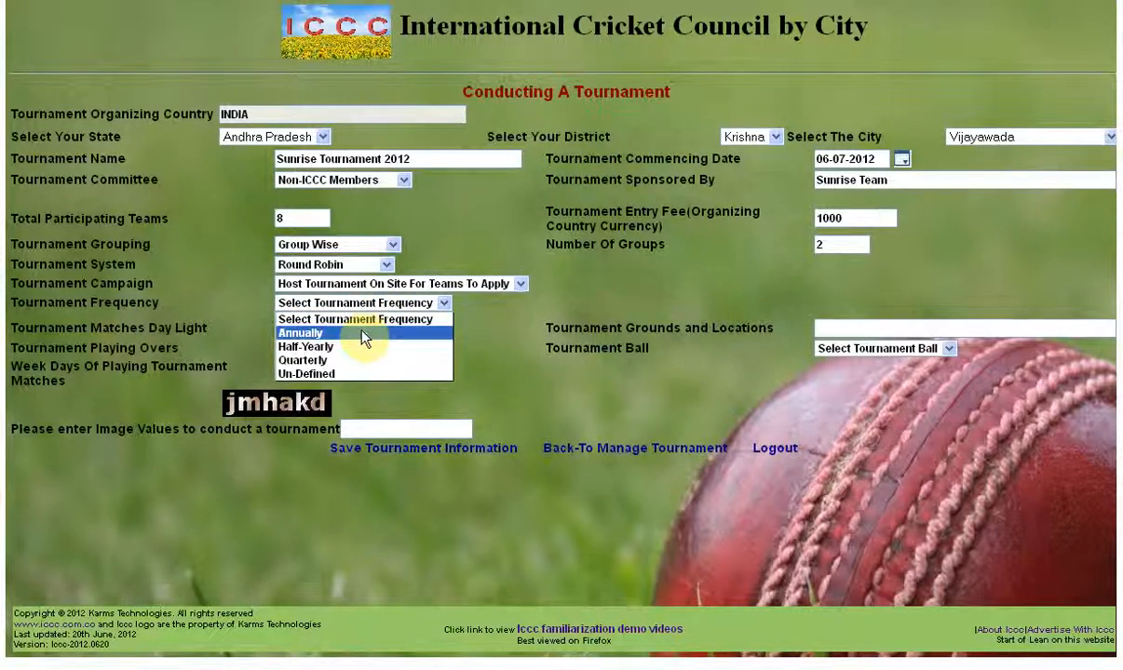
click(362, 337)
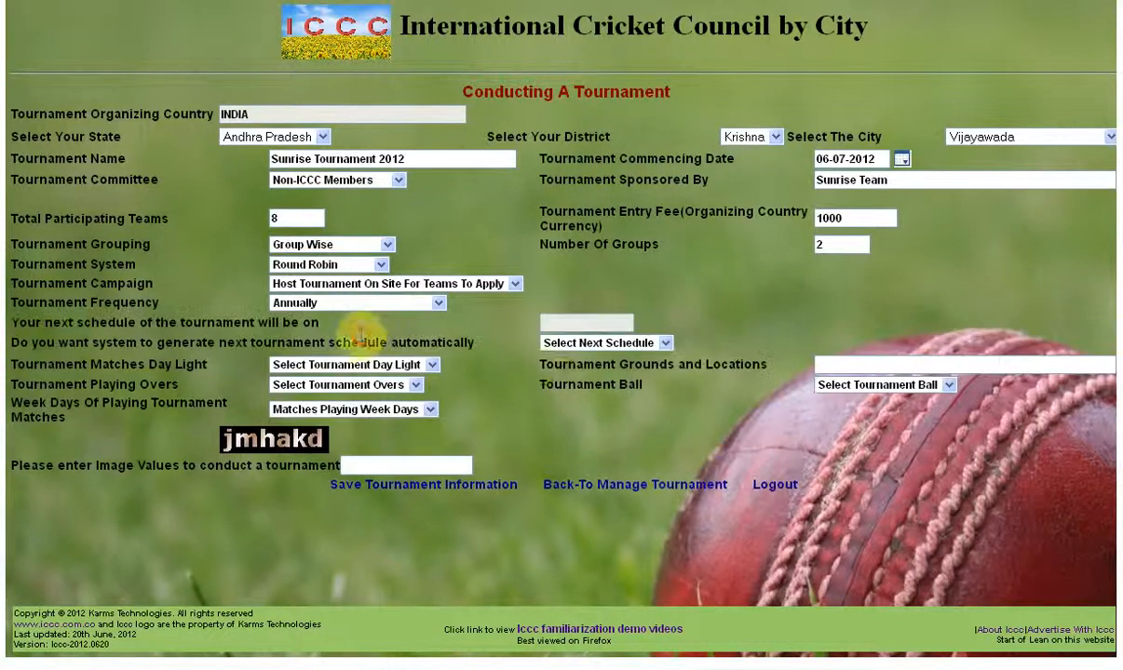
click(583, 352)
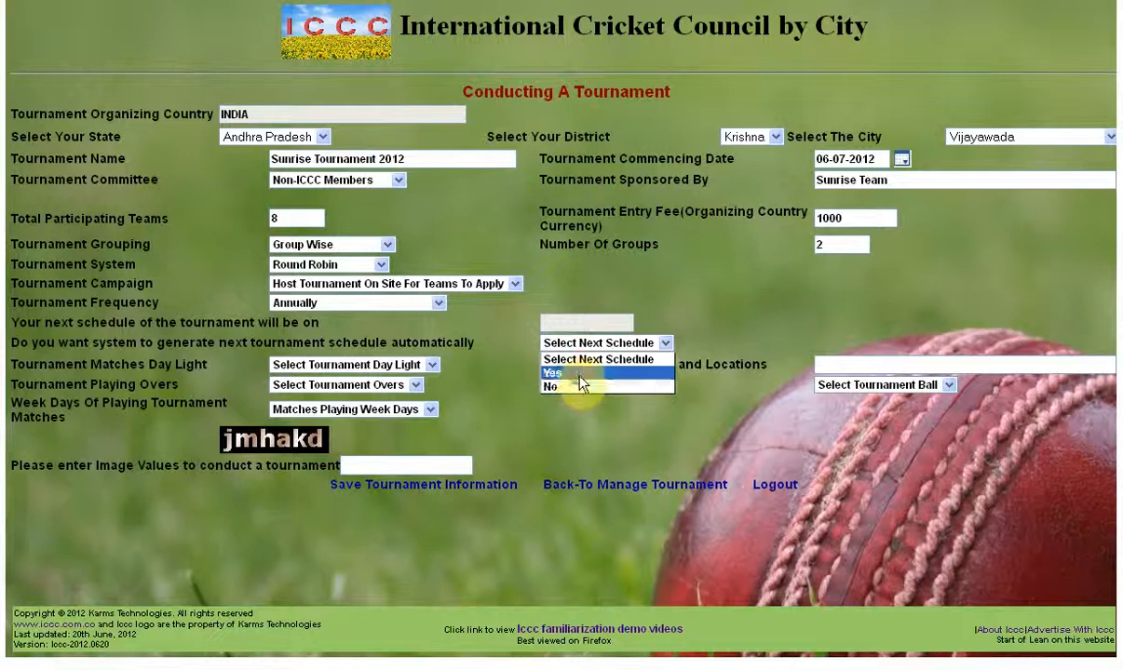
click(561, 373)
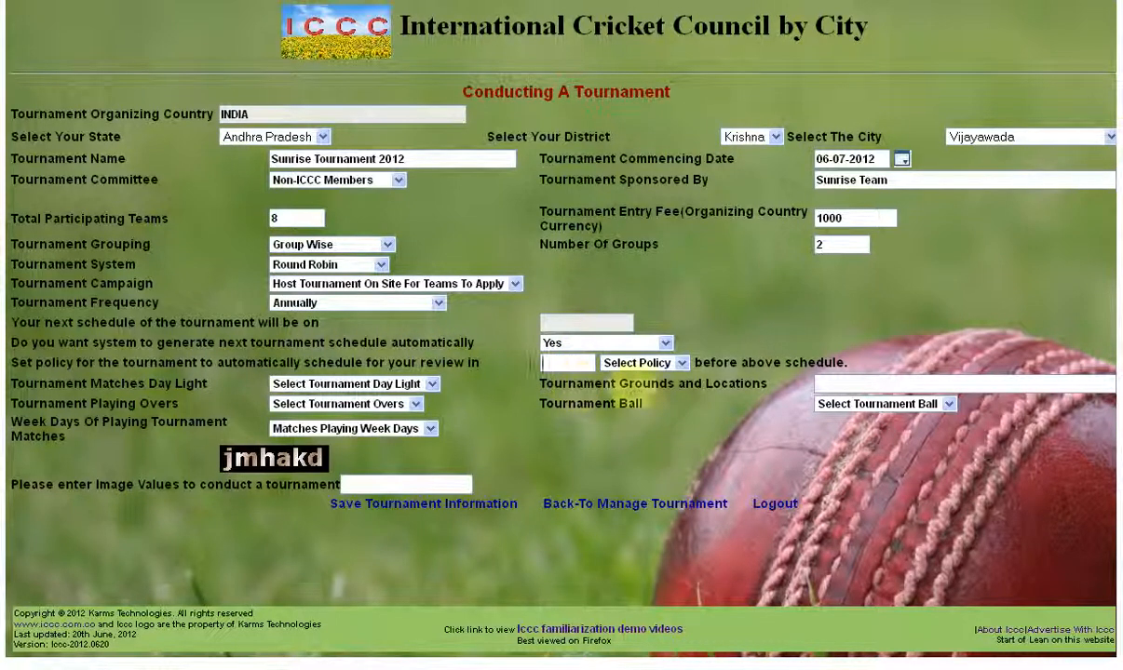
click(671, 362)
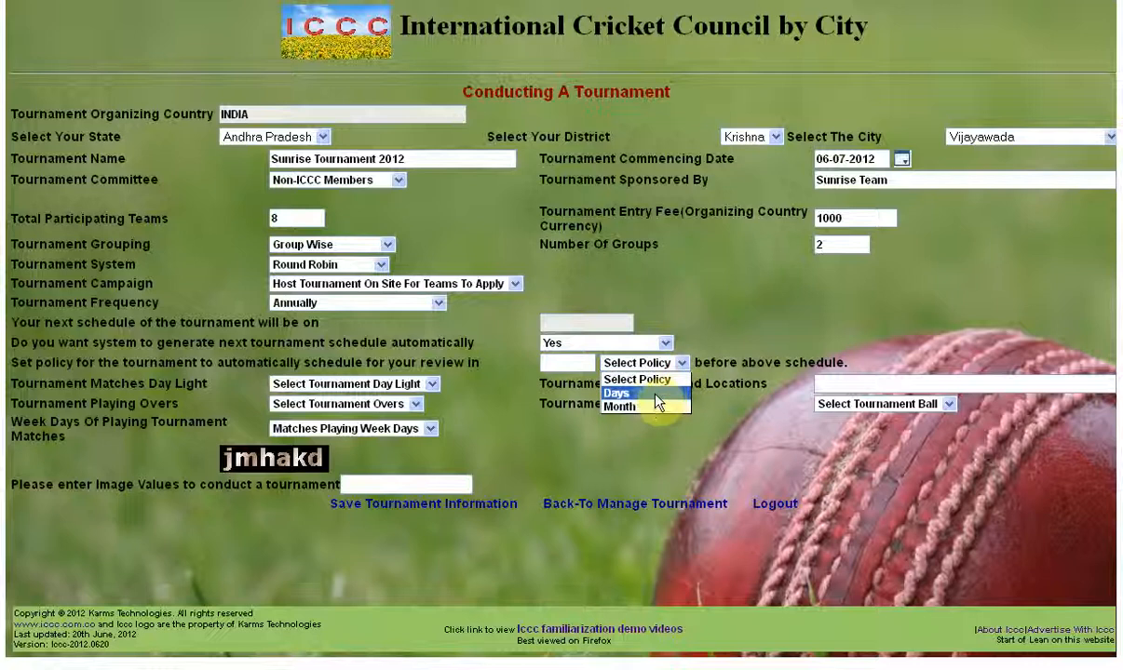
click(617, 393)
click(548, 362)
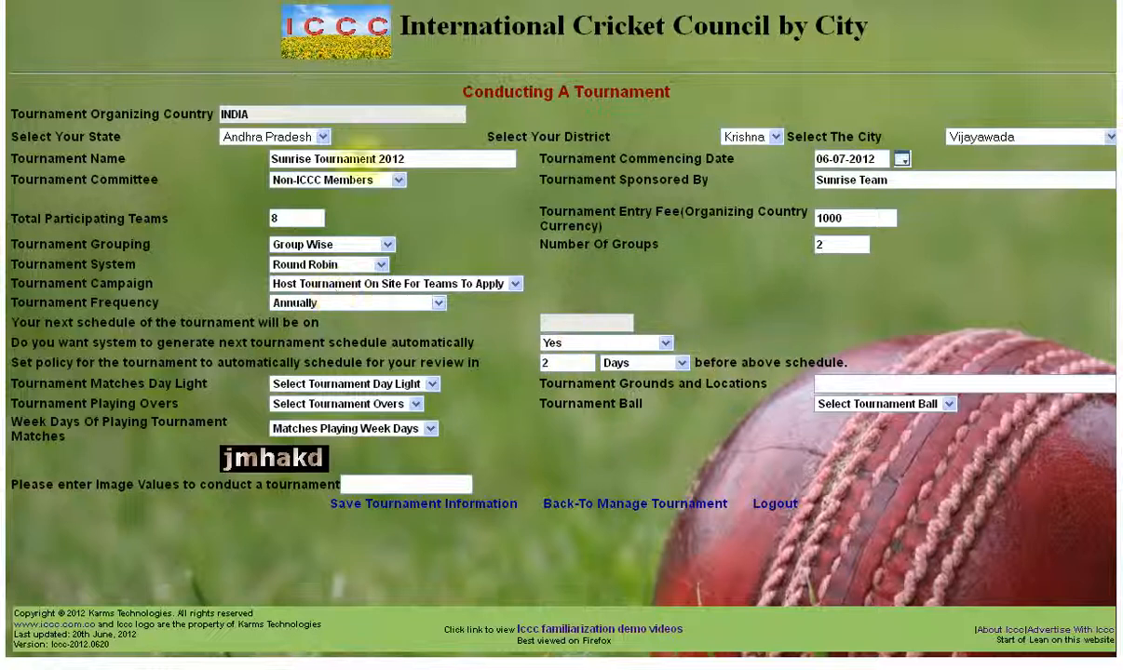
Set the tournament frequency to Un-Defined and reset the review policy's unit to Select Policy.
click(433, 303)
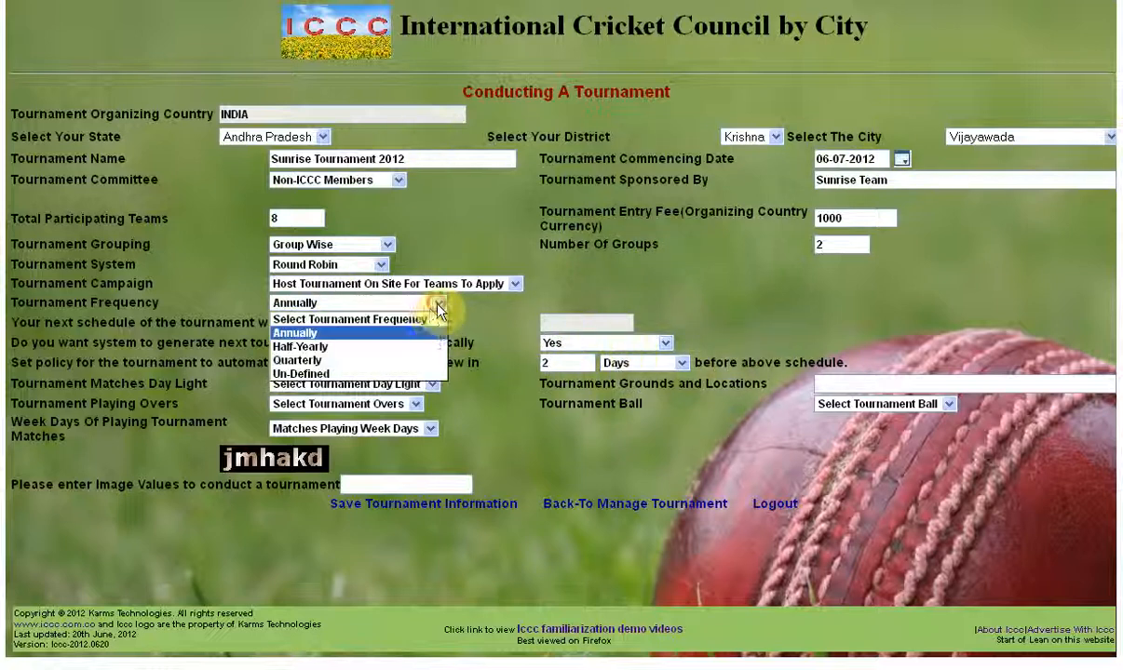
click(391, 375)
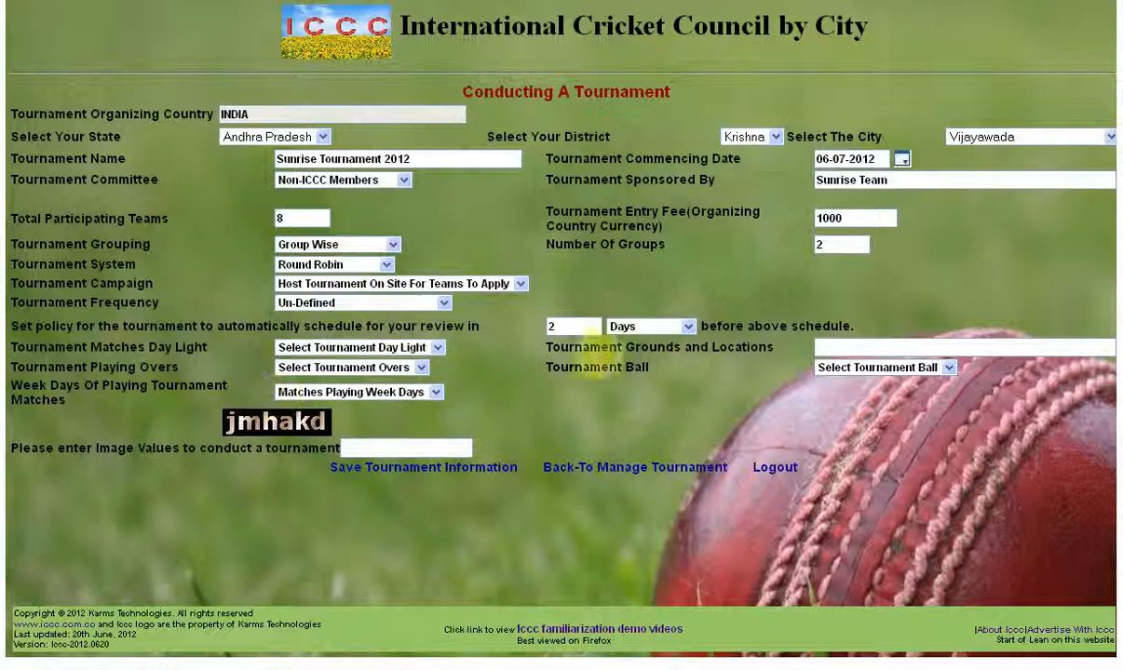
click(687, 327)
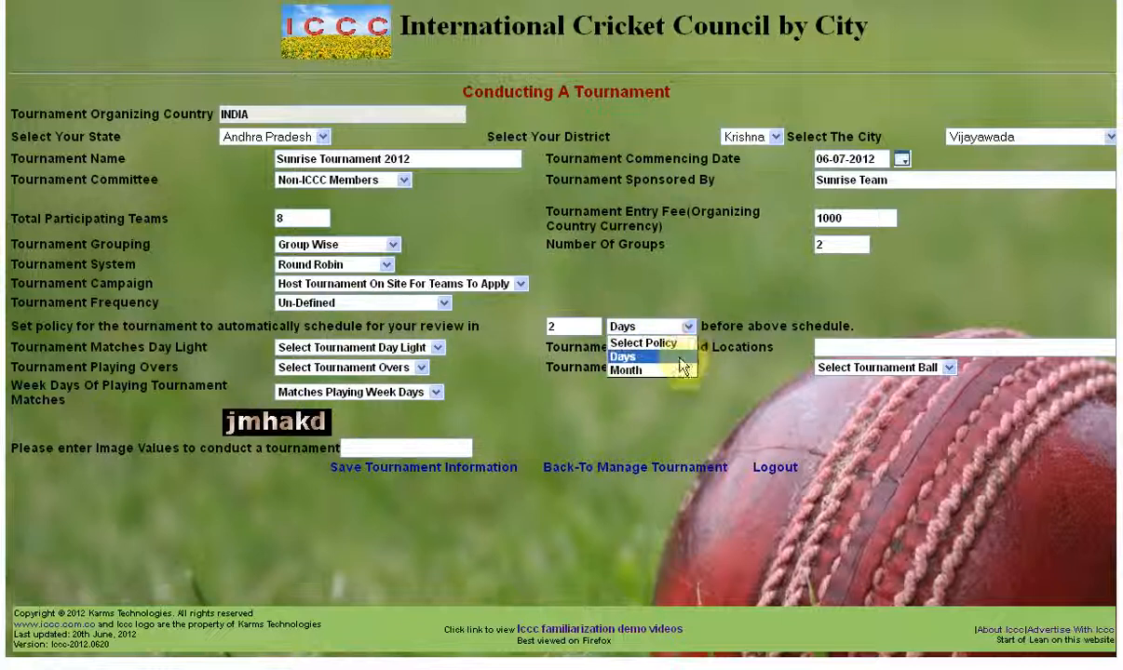
click(657, 344)
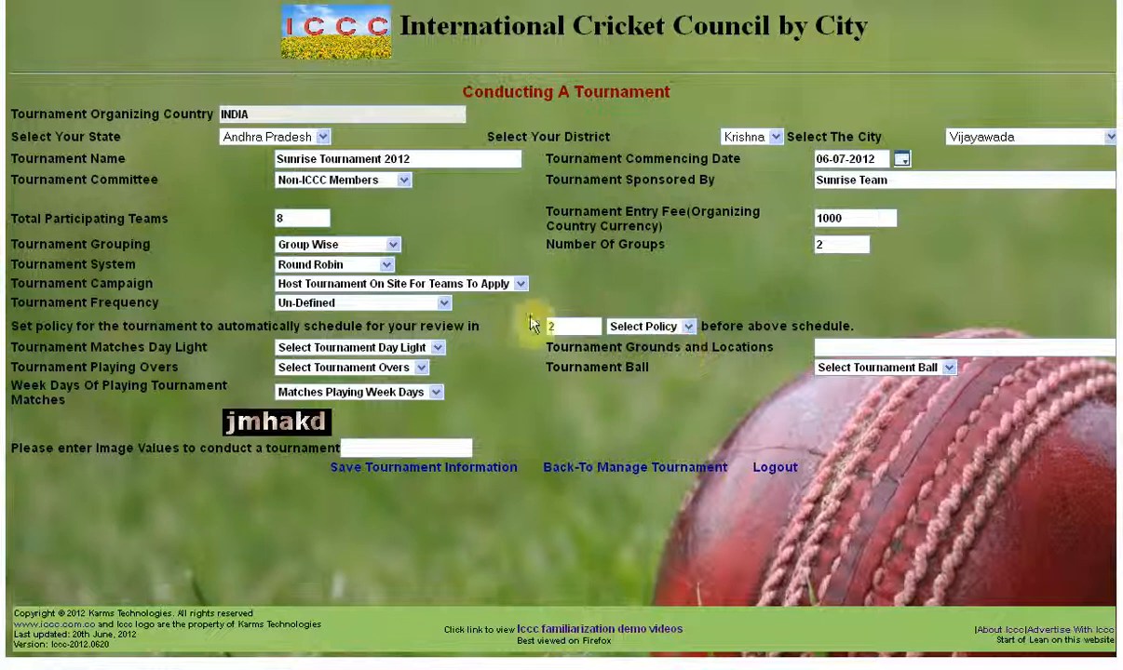
Switch the frequency to Annually, set automatic next scheduling to No, and return the frequency to Un-Defined.
click(436, 306)
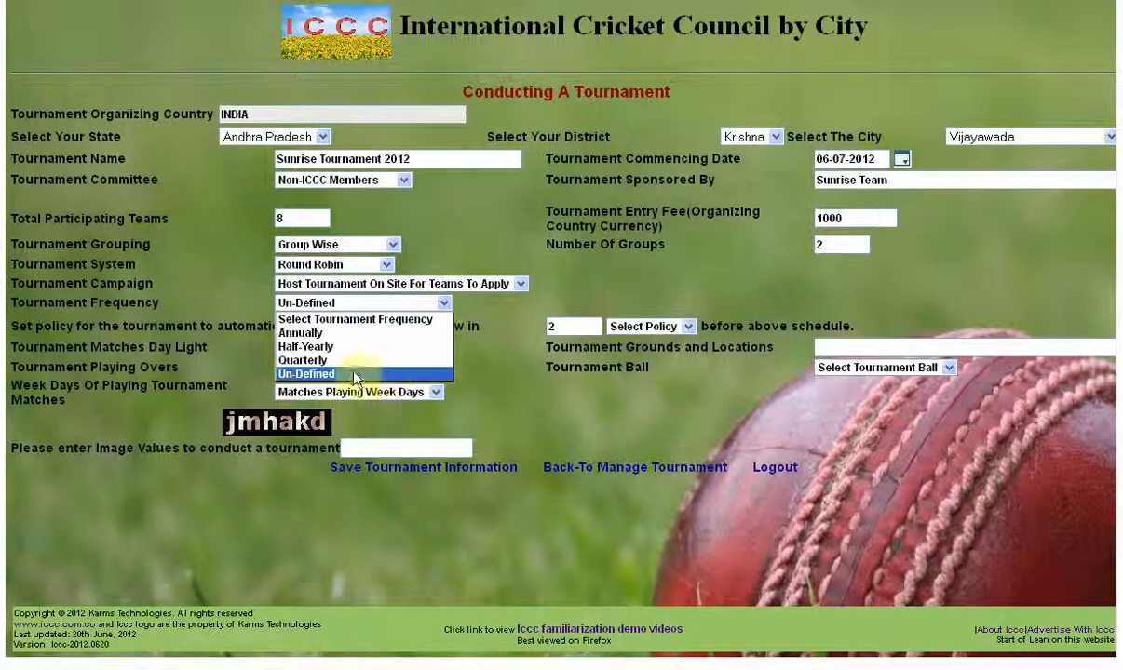
click(307, 332)
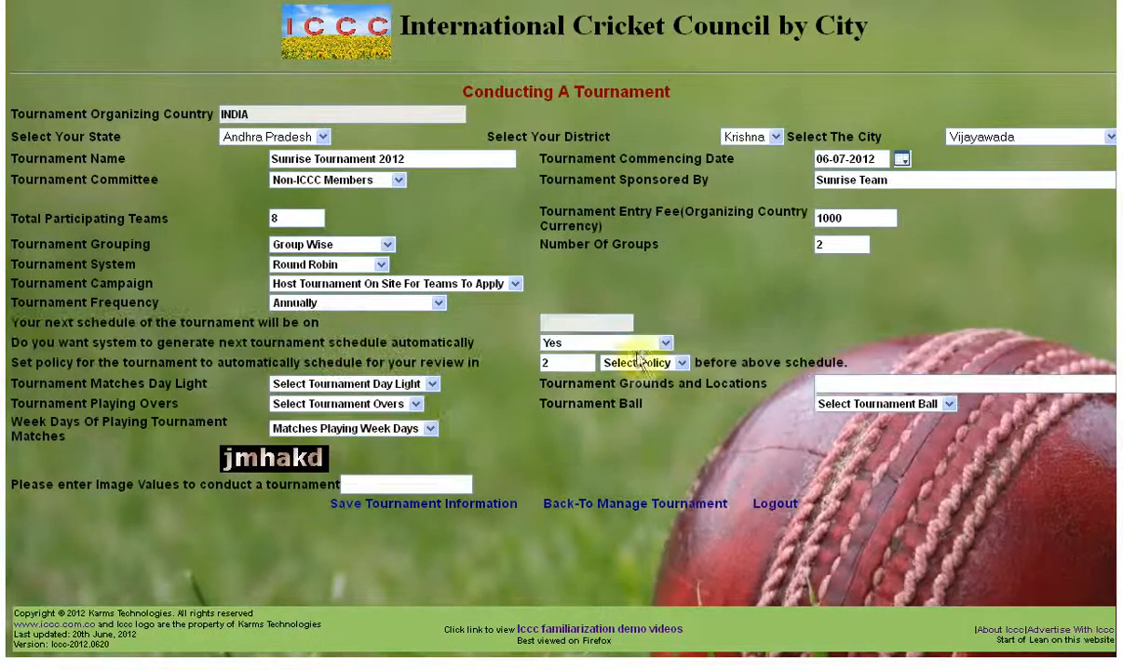
click(636, 343)
click(563, 387)
click(363, 303)
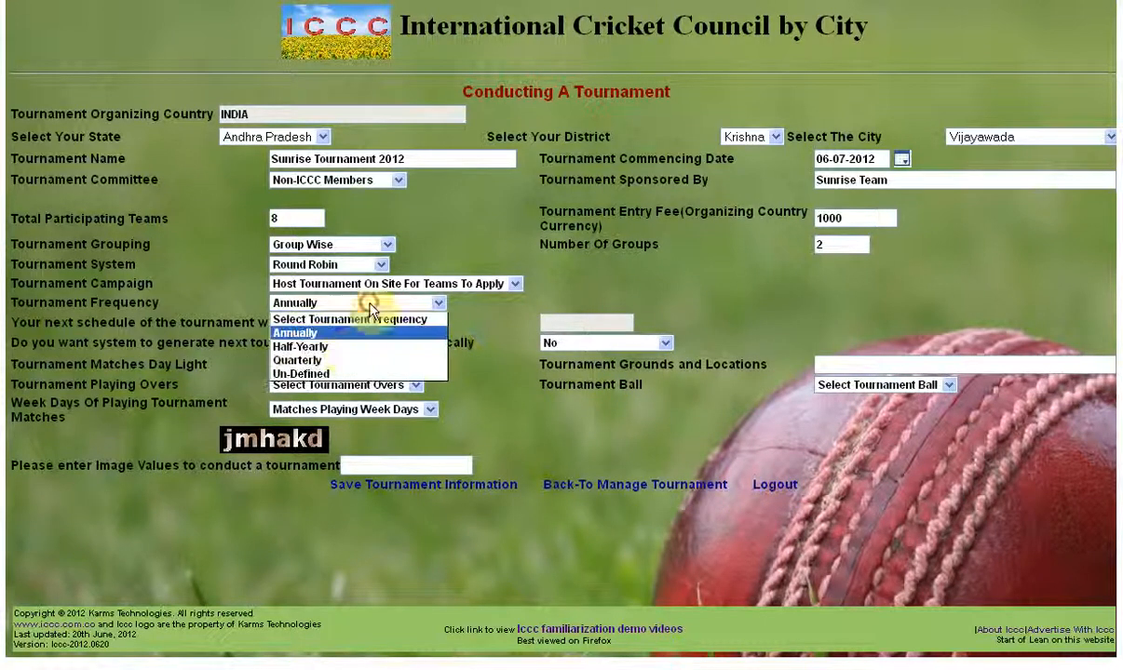
click(316, 374)
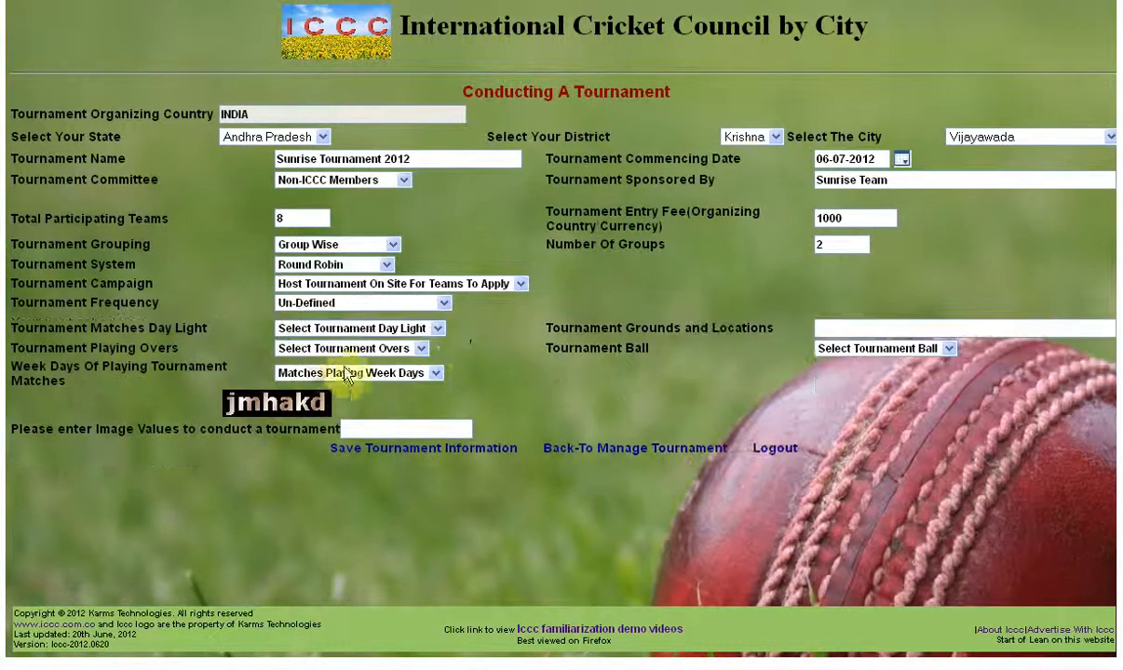
Set the tournament matches day light to Day and the playing overs to 16.
click(381, 329)
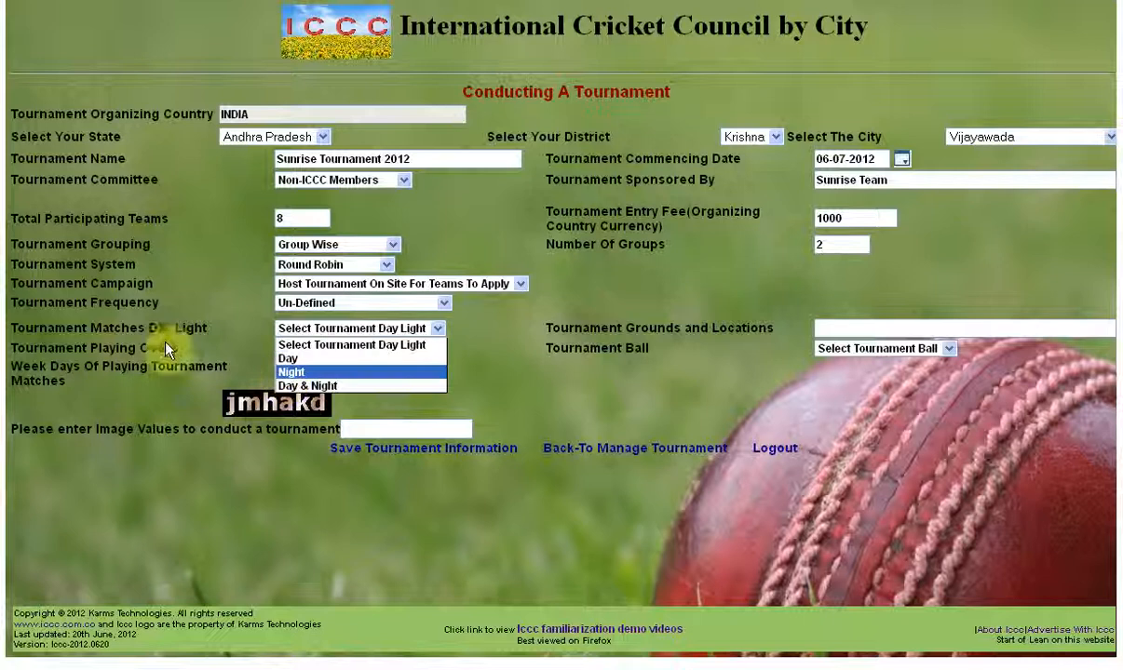
click(317, 359)
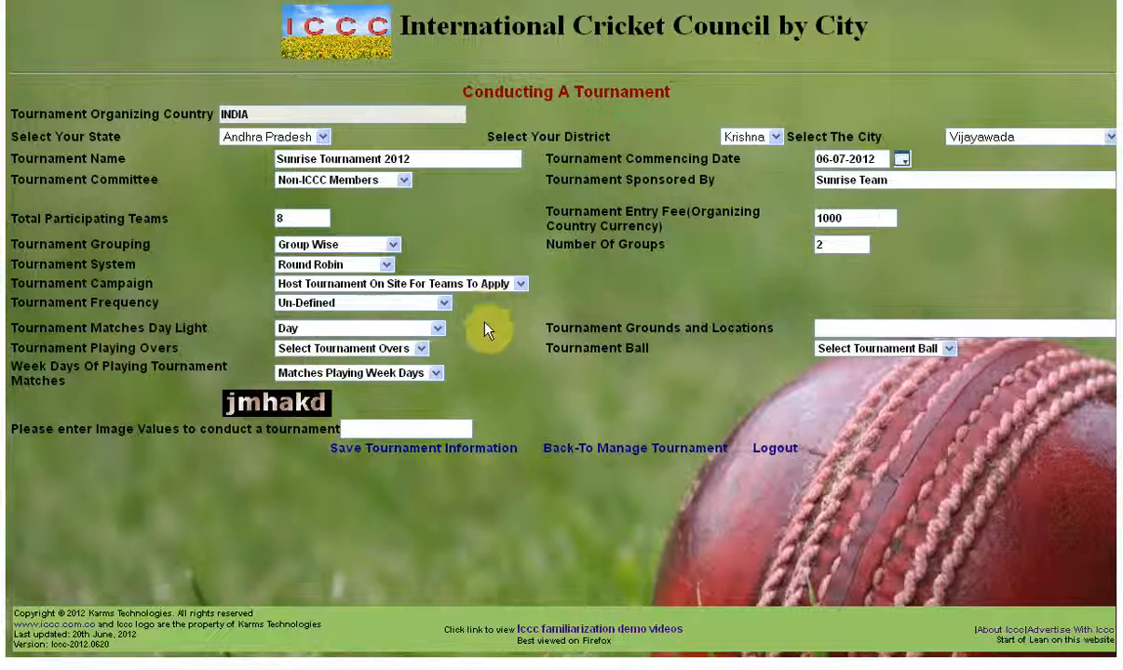
click(359, 352)
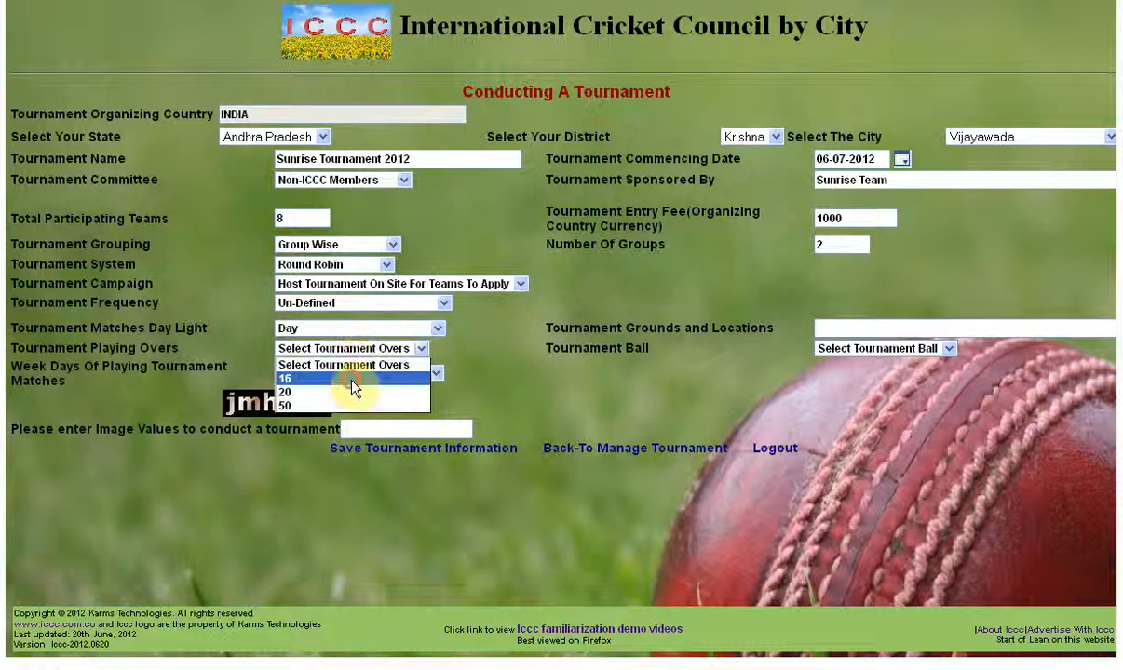
click(355, 379)
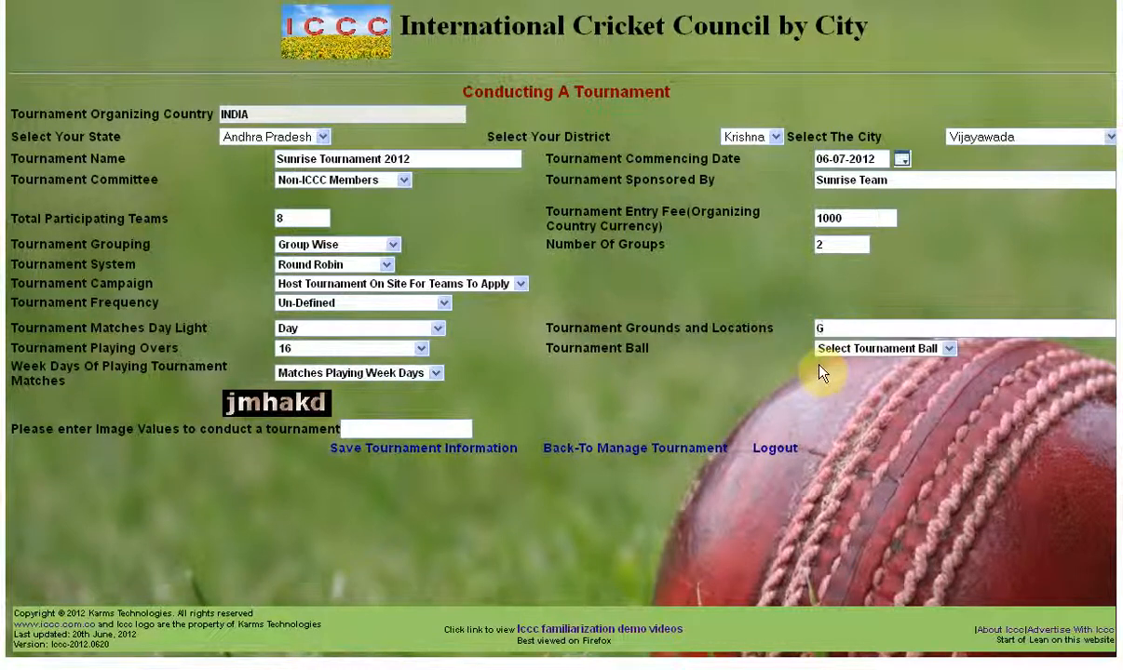
Enter Gymkhanas Ground as the tournament ground and set the tournament ball to Rubber Ball.
text(Gymkhanas Ground)
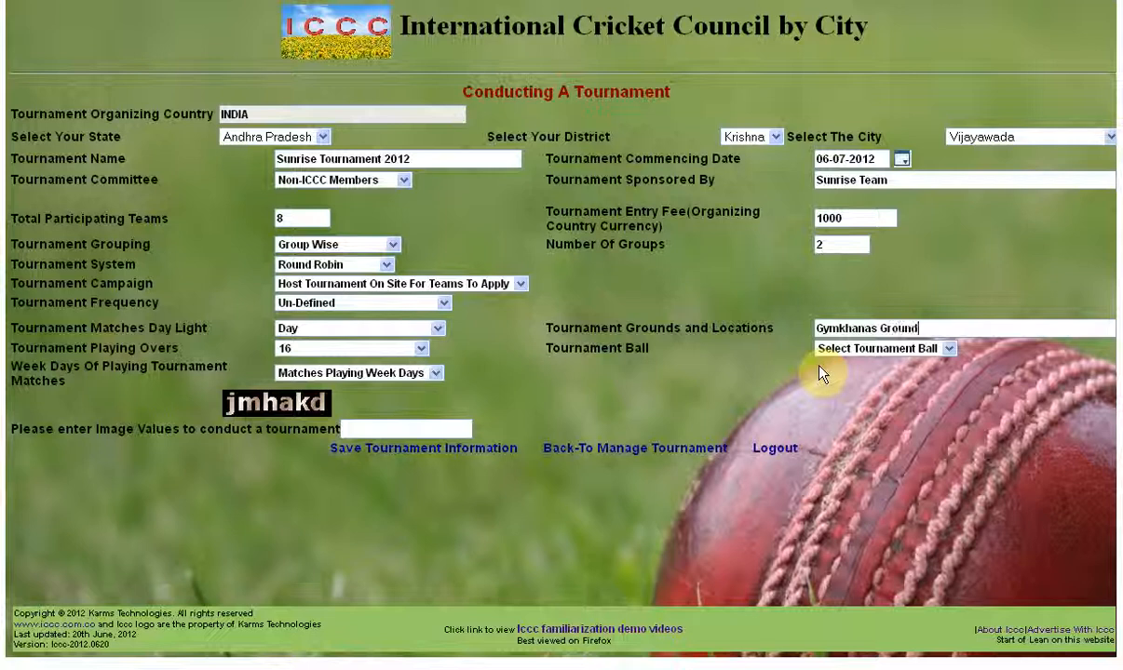
click(871, 348)
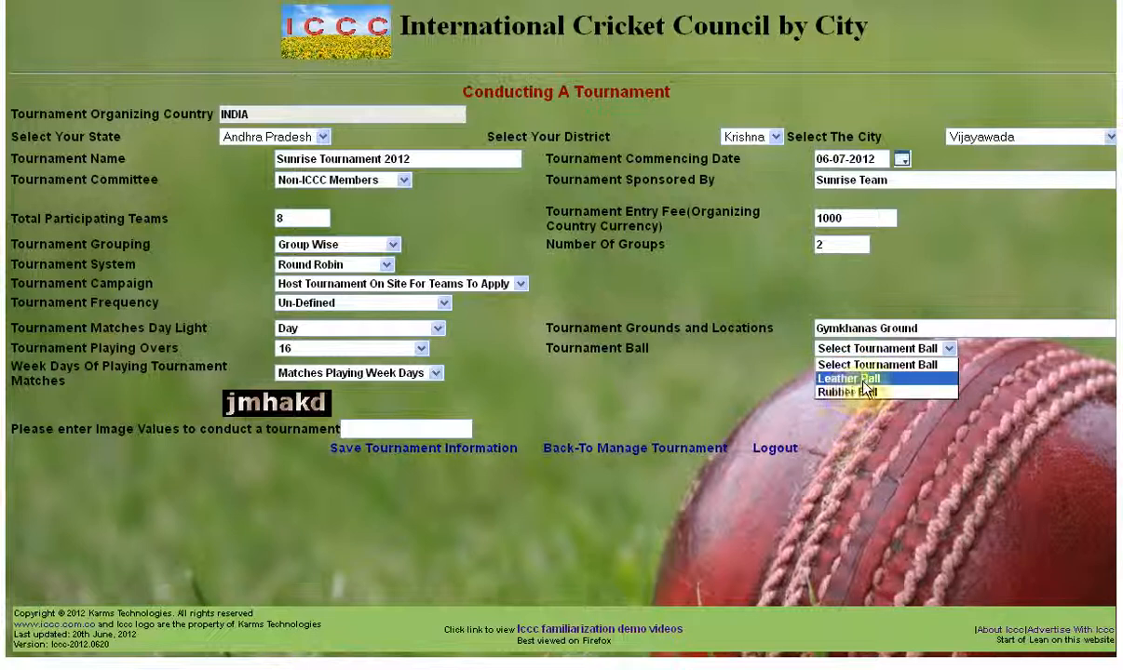
click(850, 392)
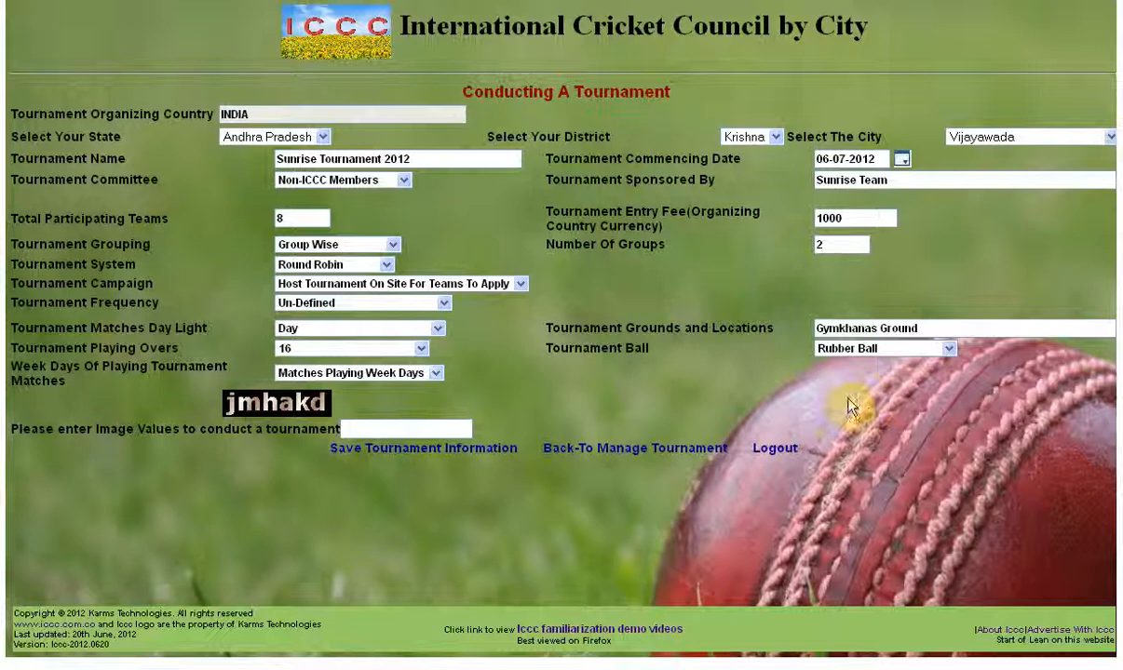
Set the matches to Once In A Week on Friday and save the tournament information with the image verification value.
click(300, 373)
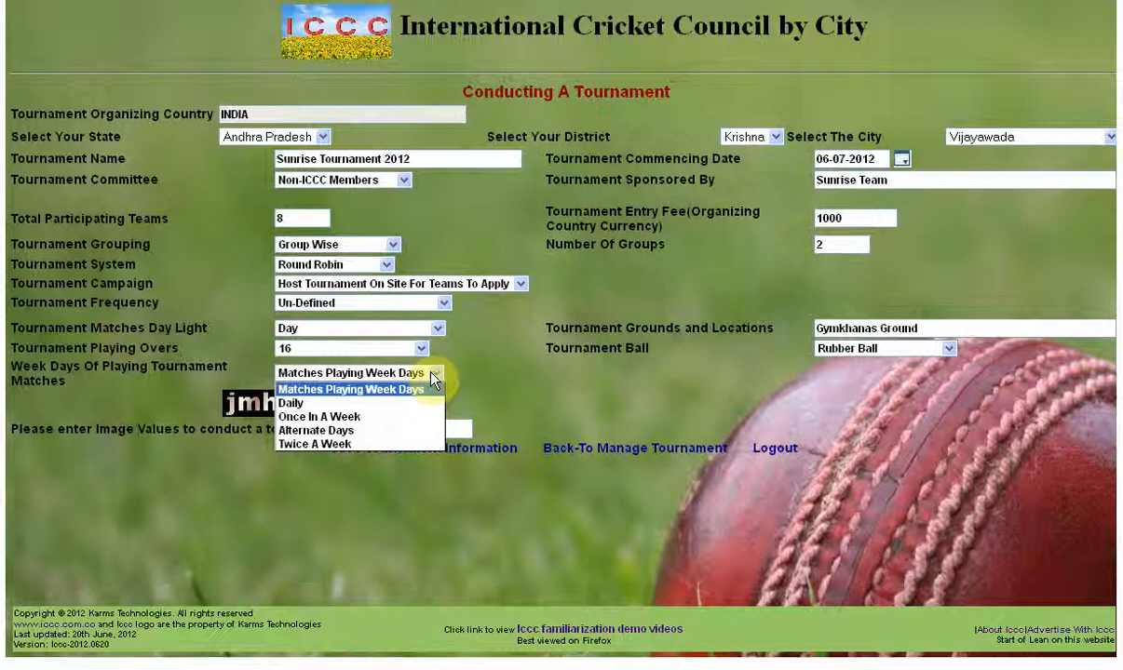
click(397, 419)
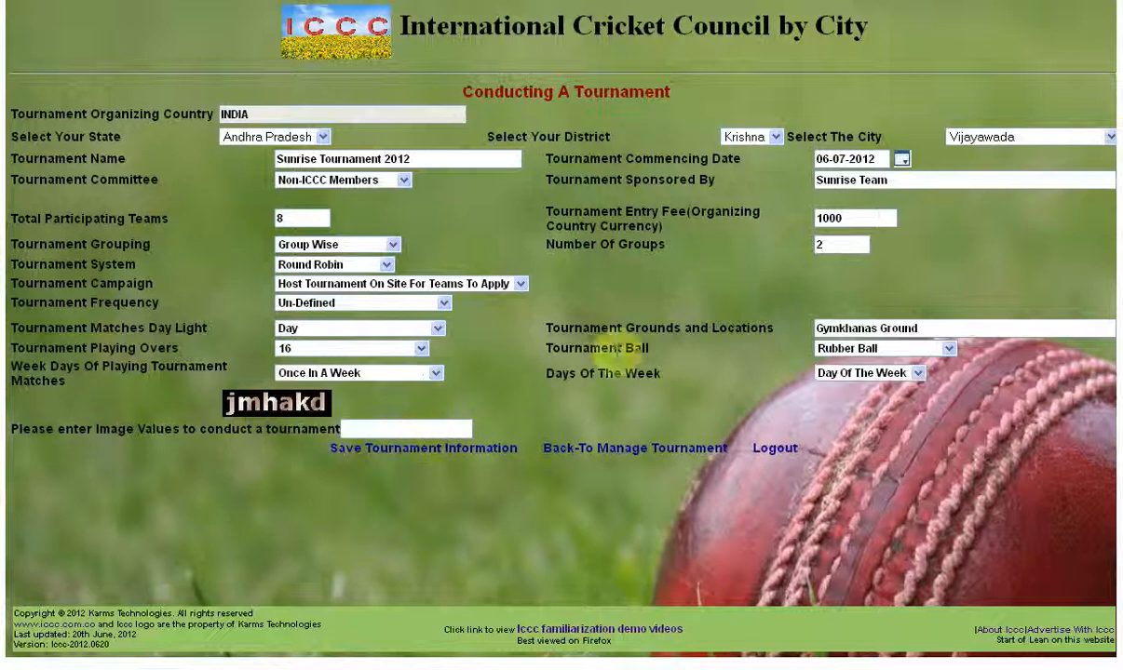
click(880, 373)
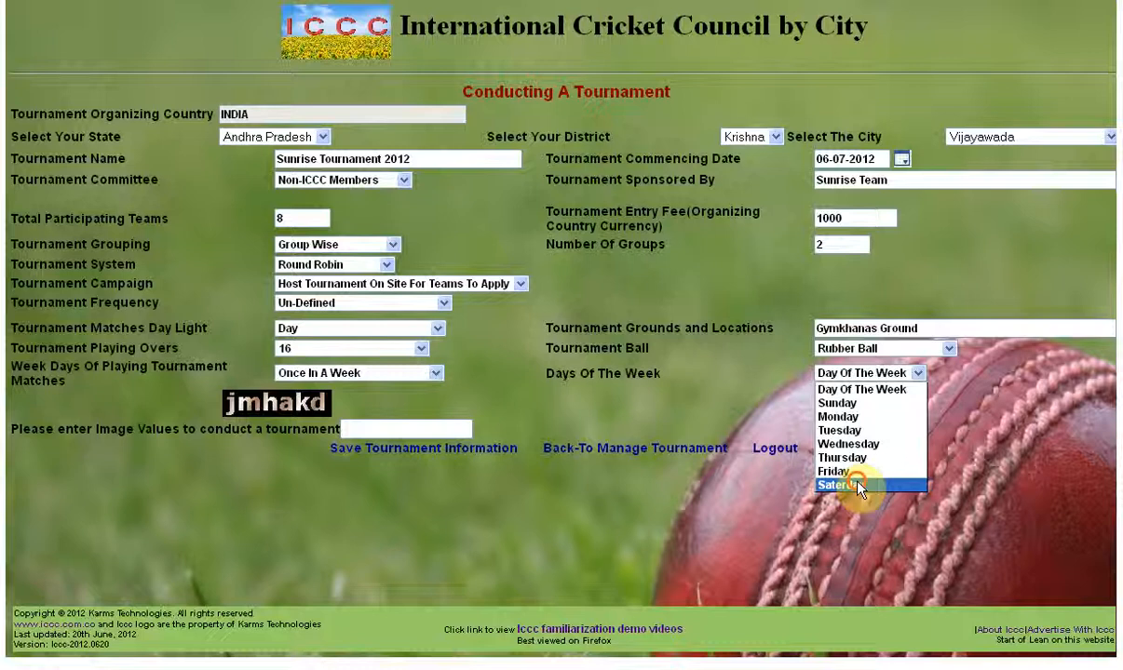
click(855, 471)
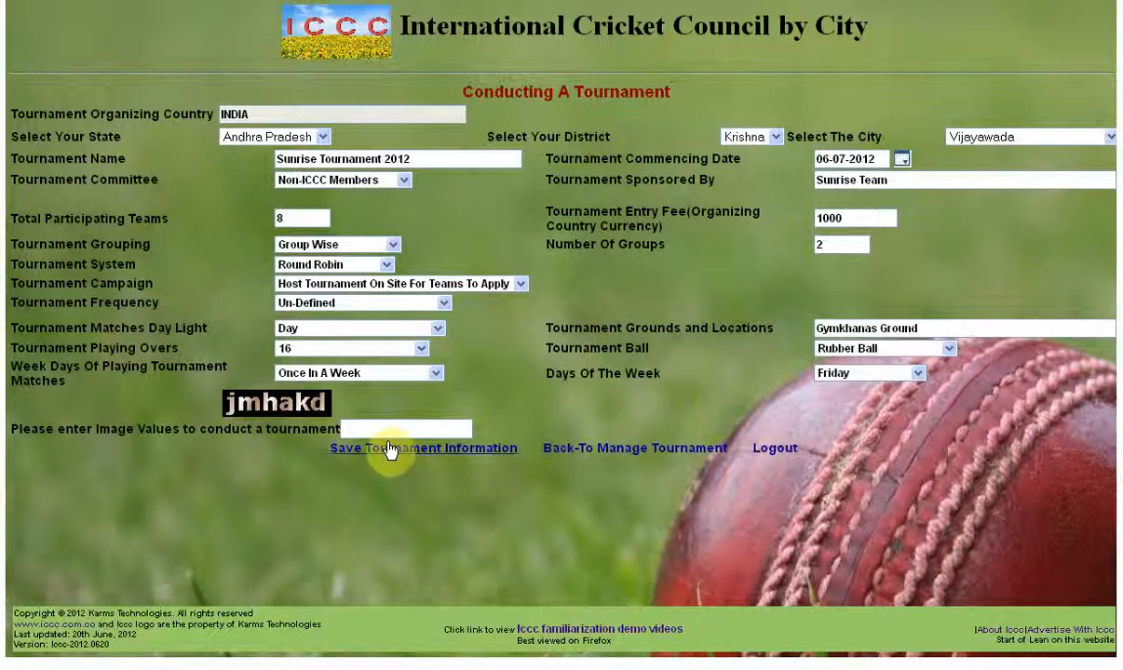
click(442, 429)
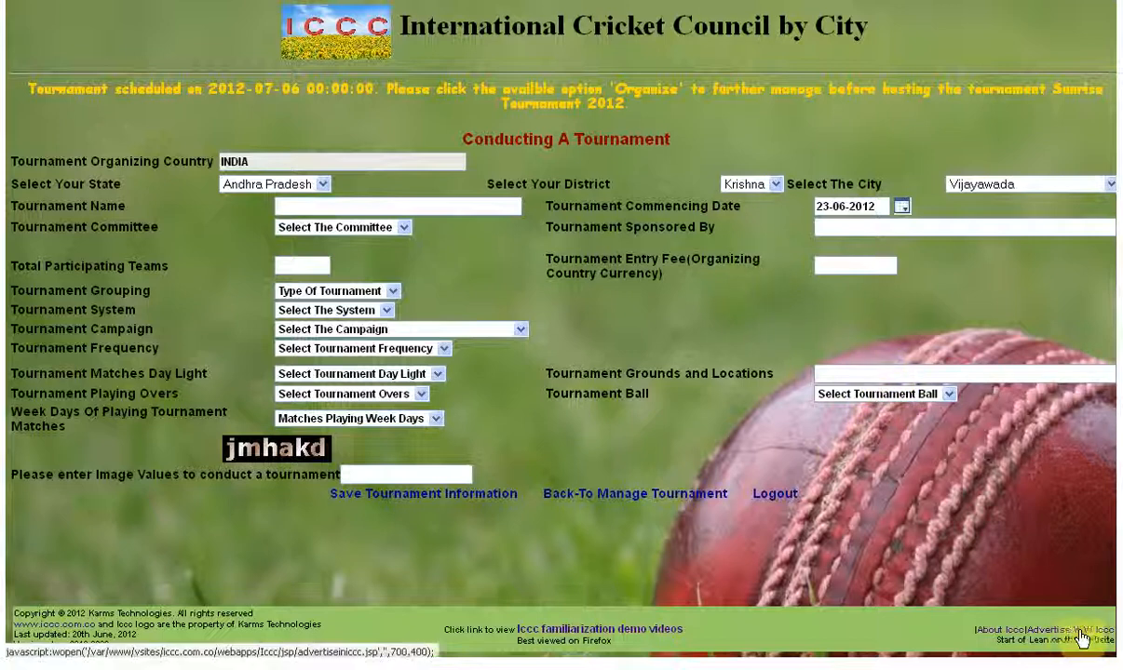
View the Advertise With Iccc information, highlight the contact e-mail address and close the window.
click(630, 612)
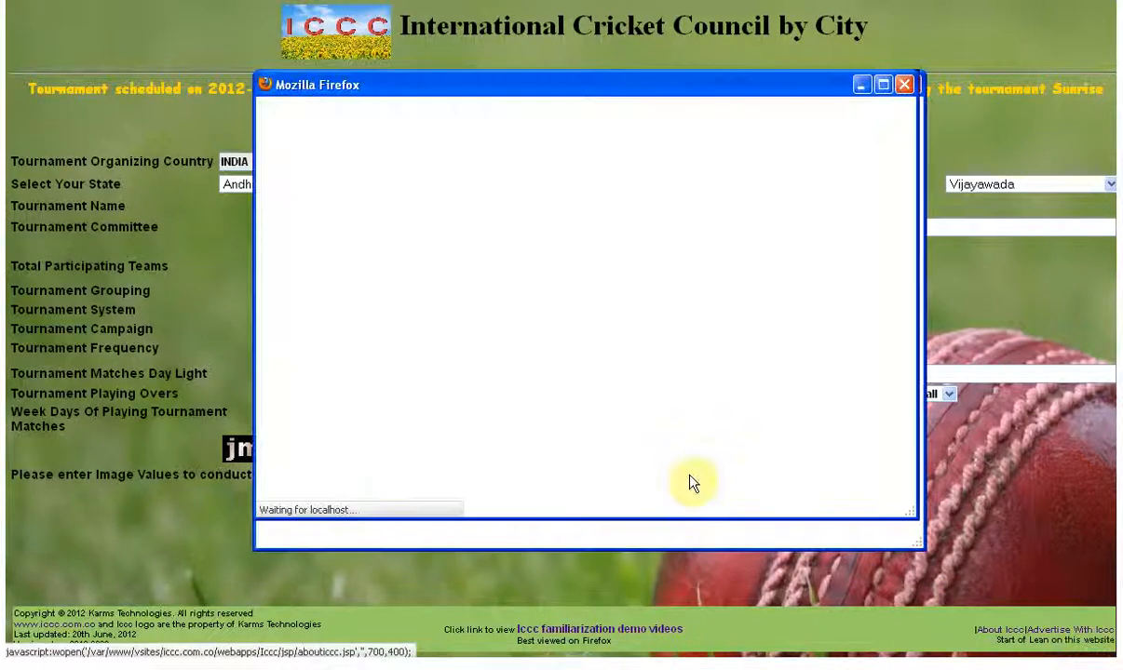
drag(413, 430, 256, 421)
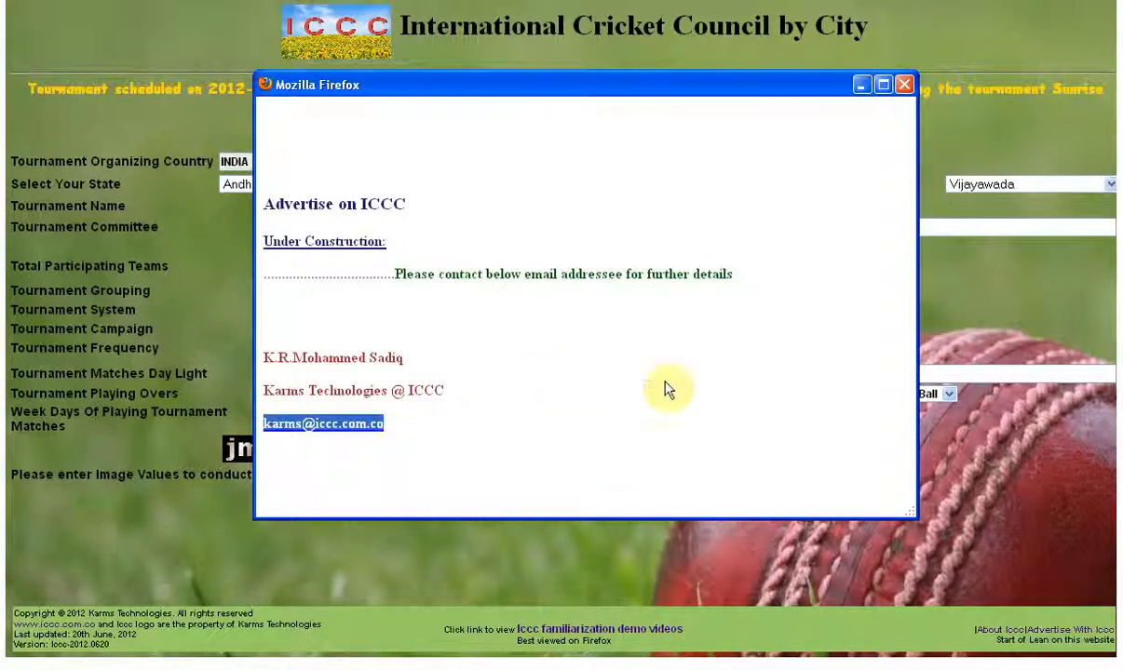
click(904, 85)
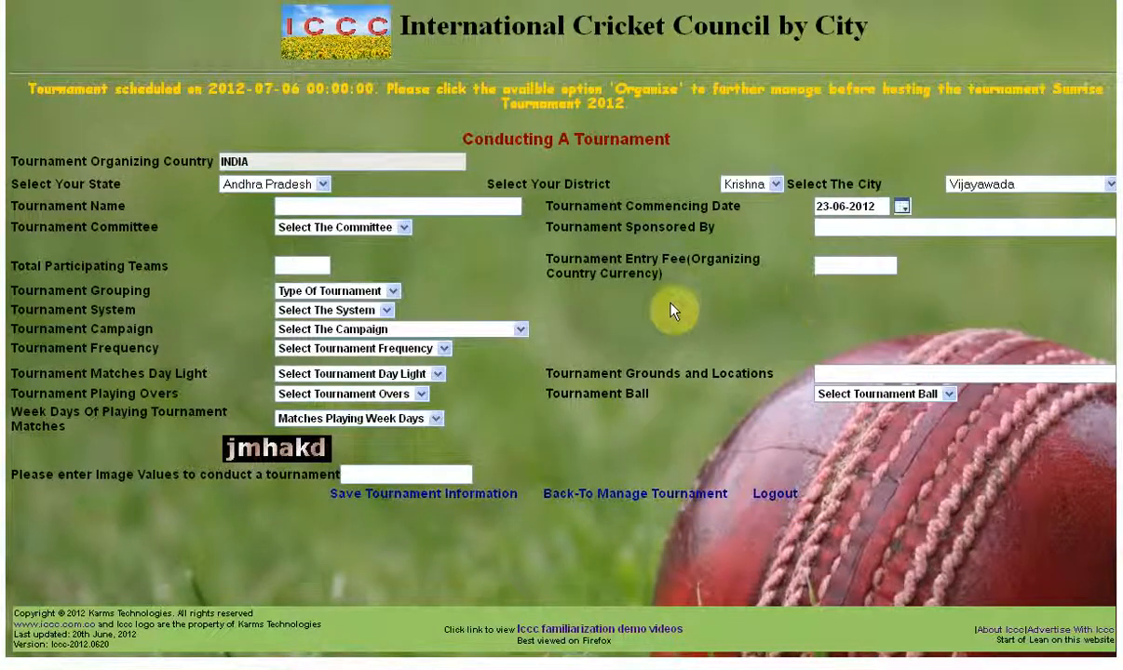